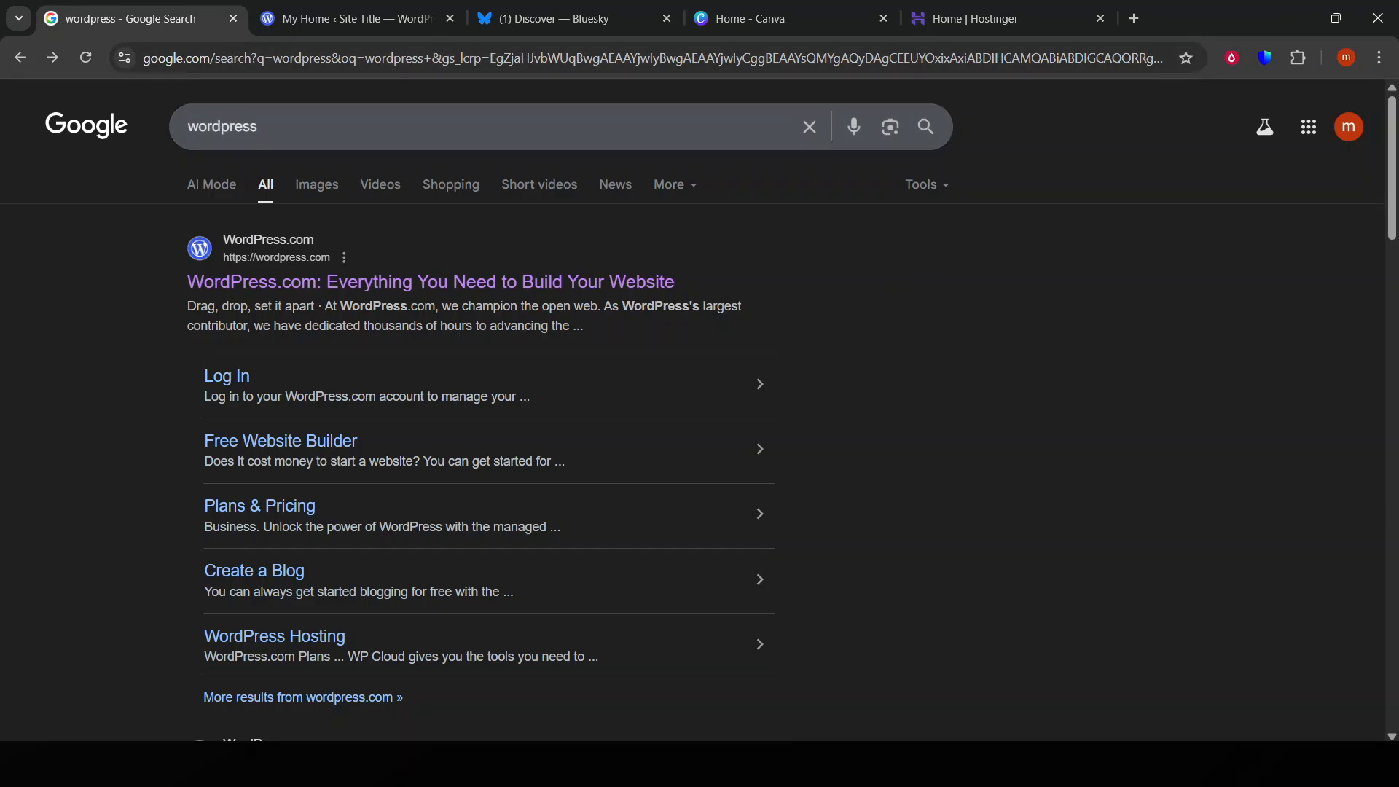
- Switch to the WordPress site's home and create a new page from its pages list
click(350, 18)
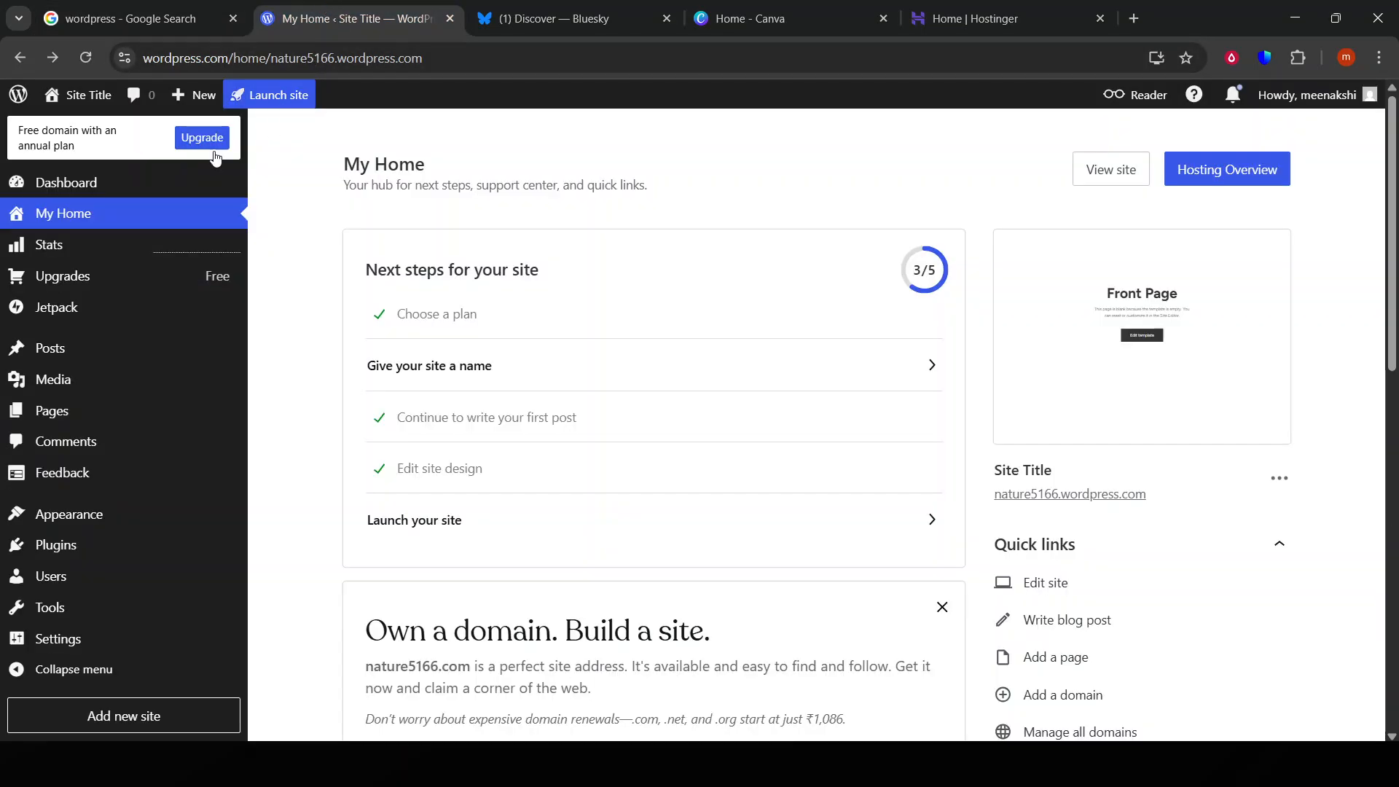
click(107, 408)
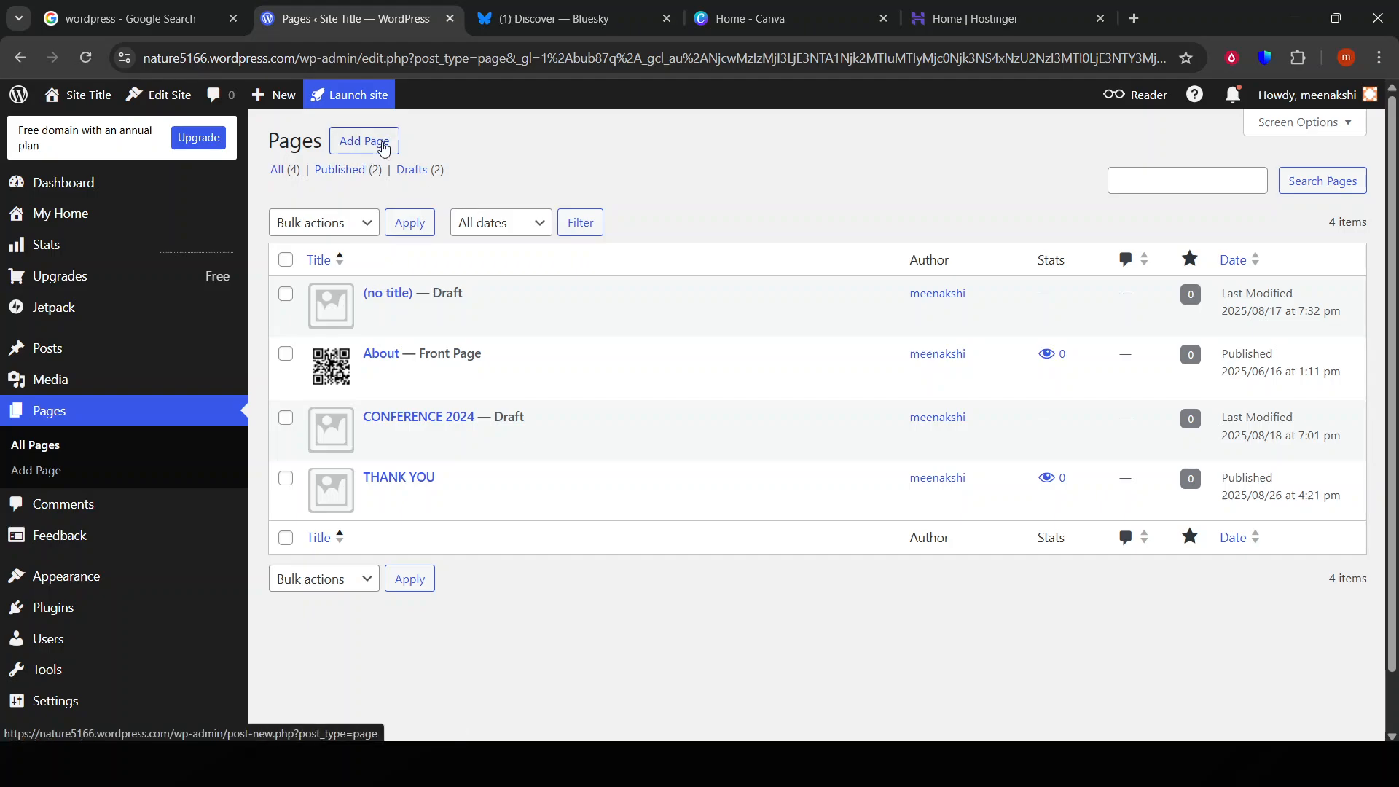
click(360, 147)
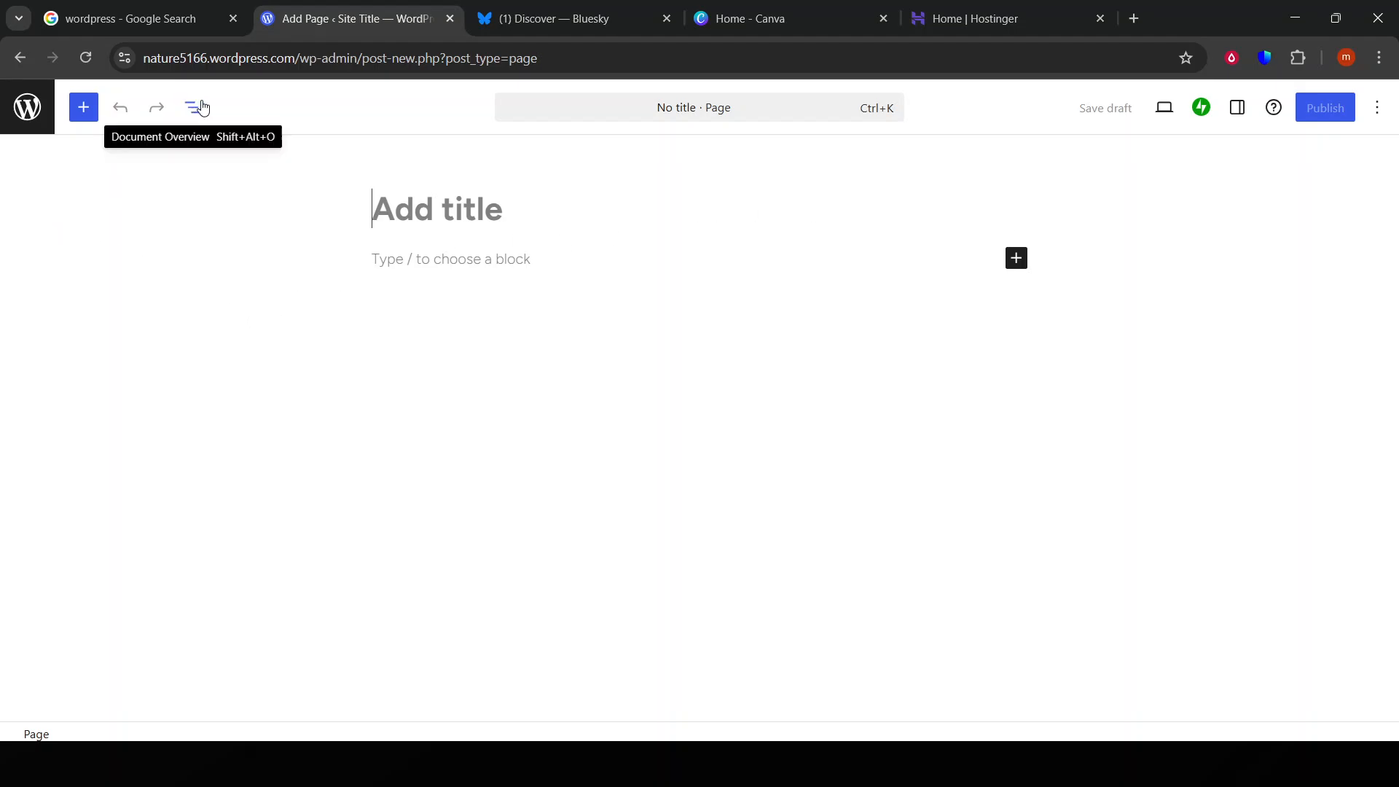
- Insert an Image block in the body of the new page
click(493, 259)
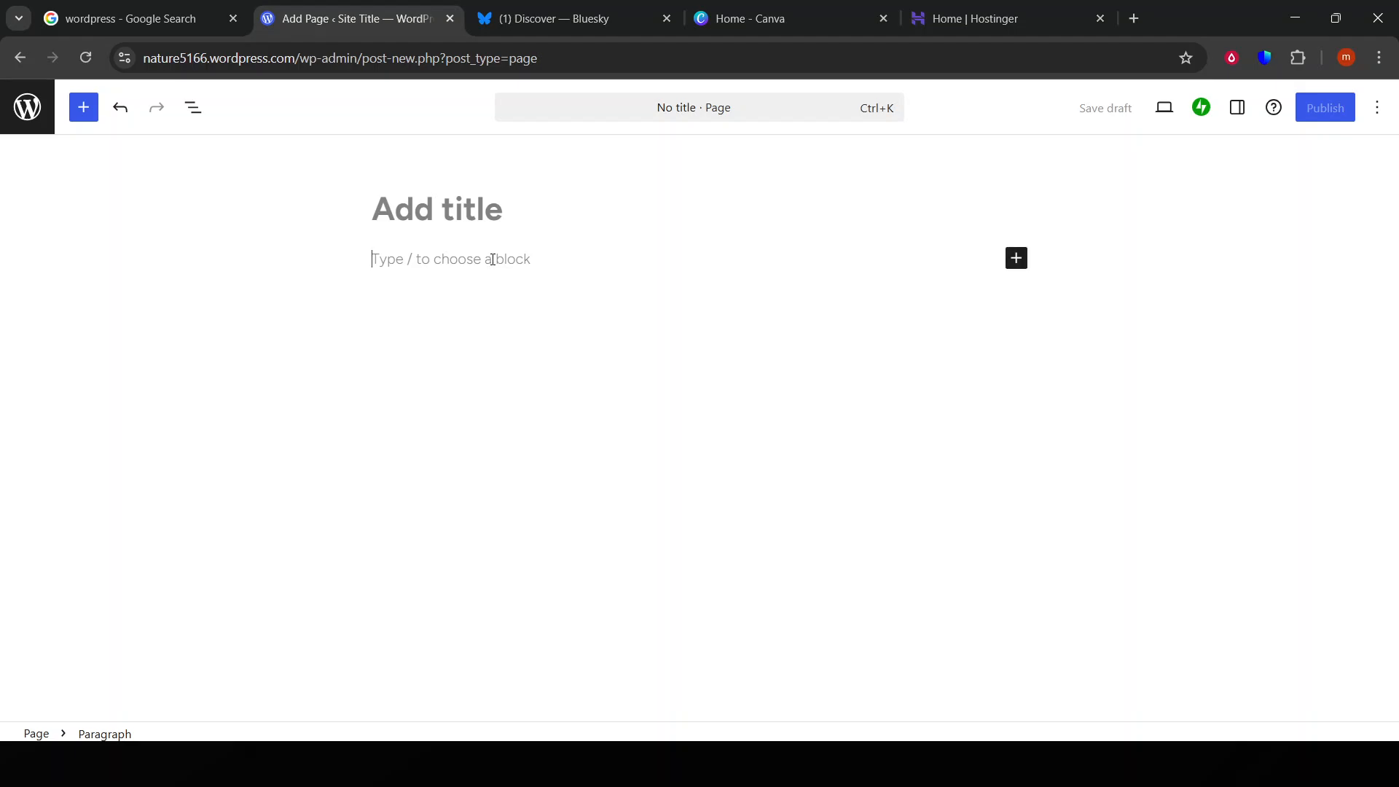
text(/)
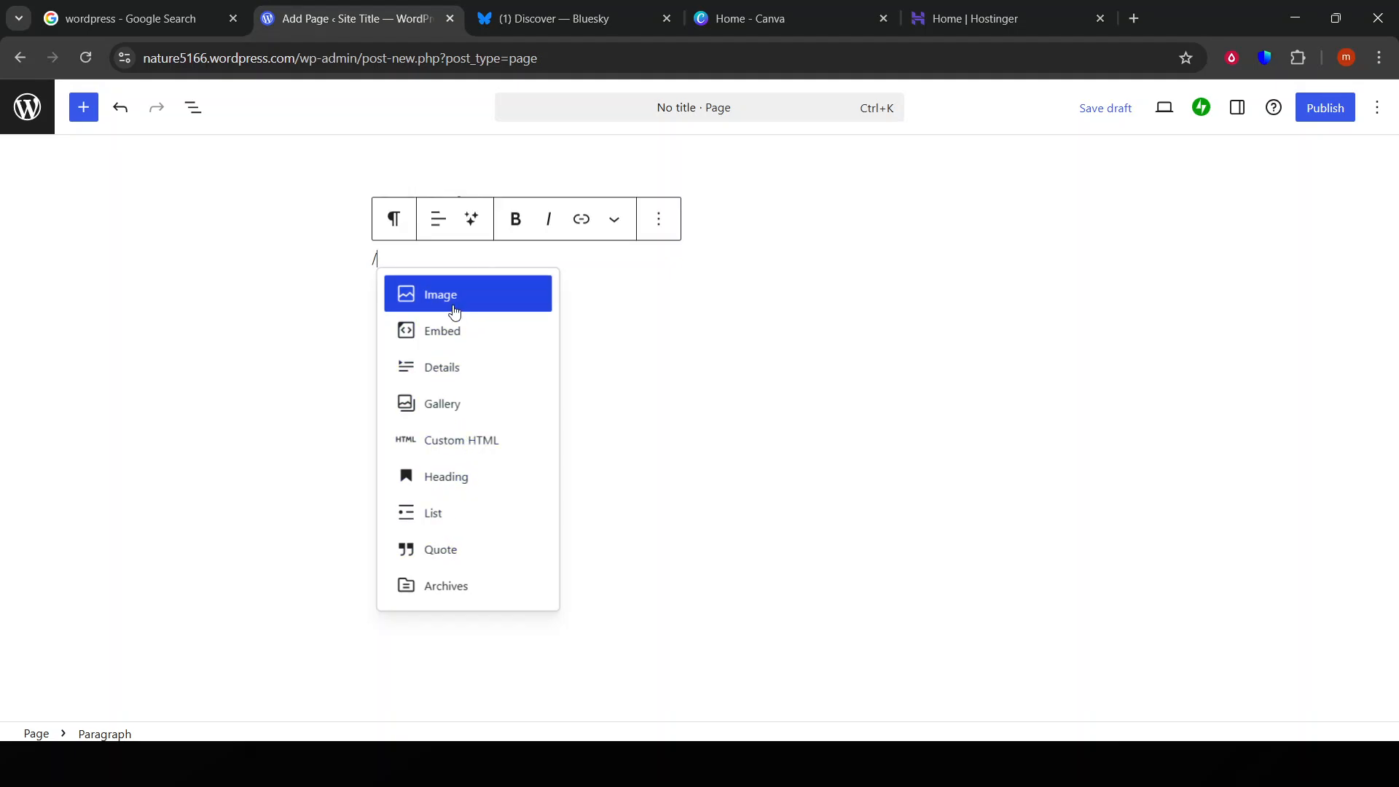
click(487, 302)
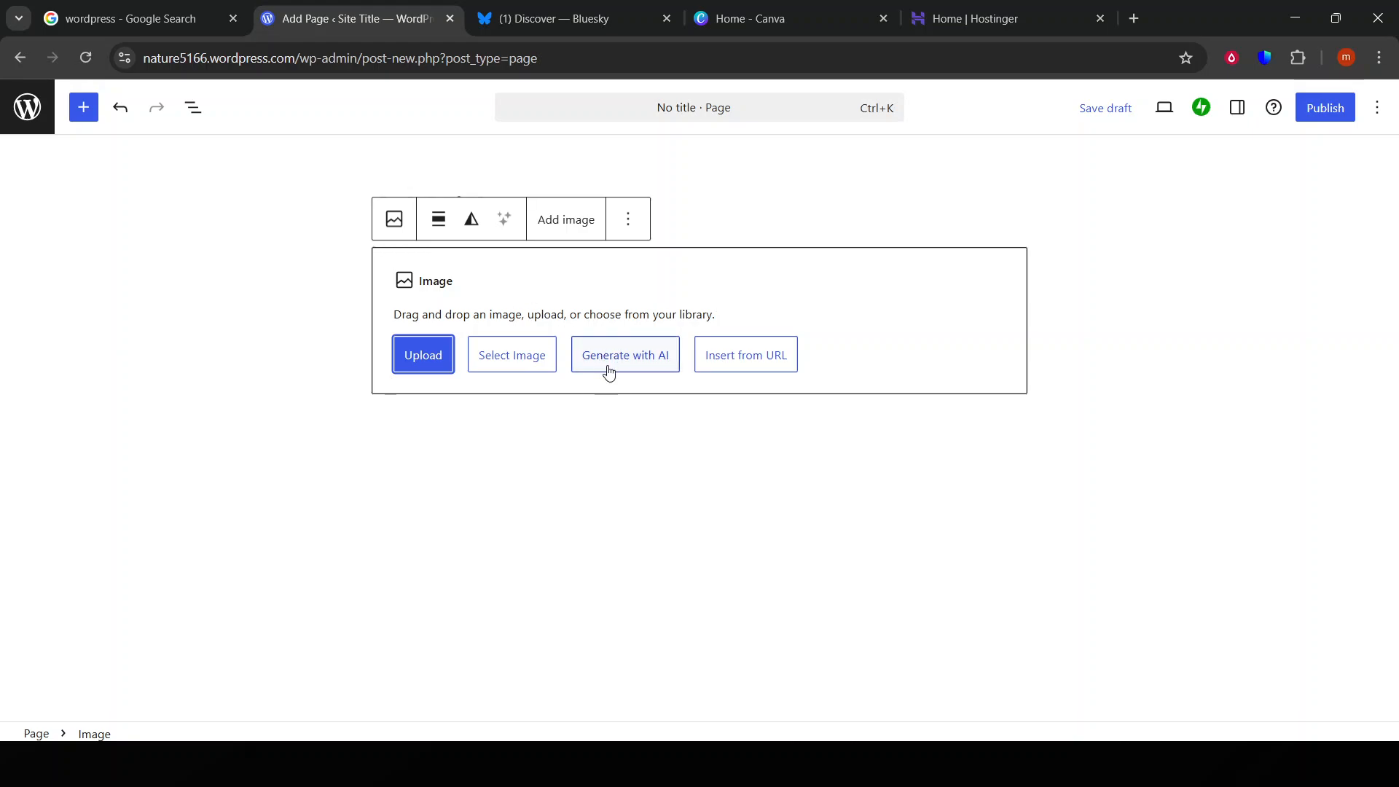
click(508, 363)
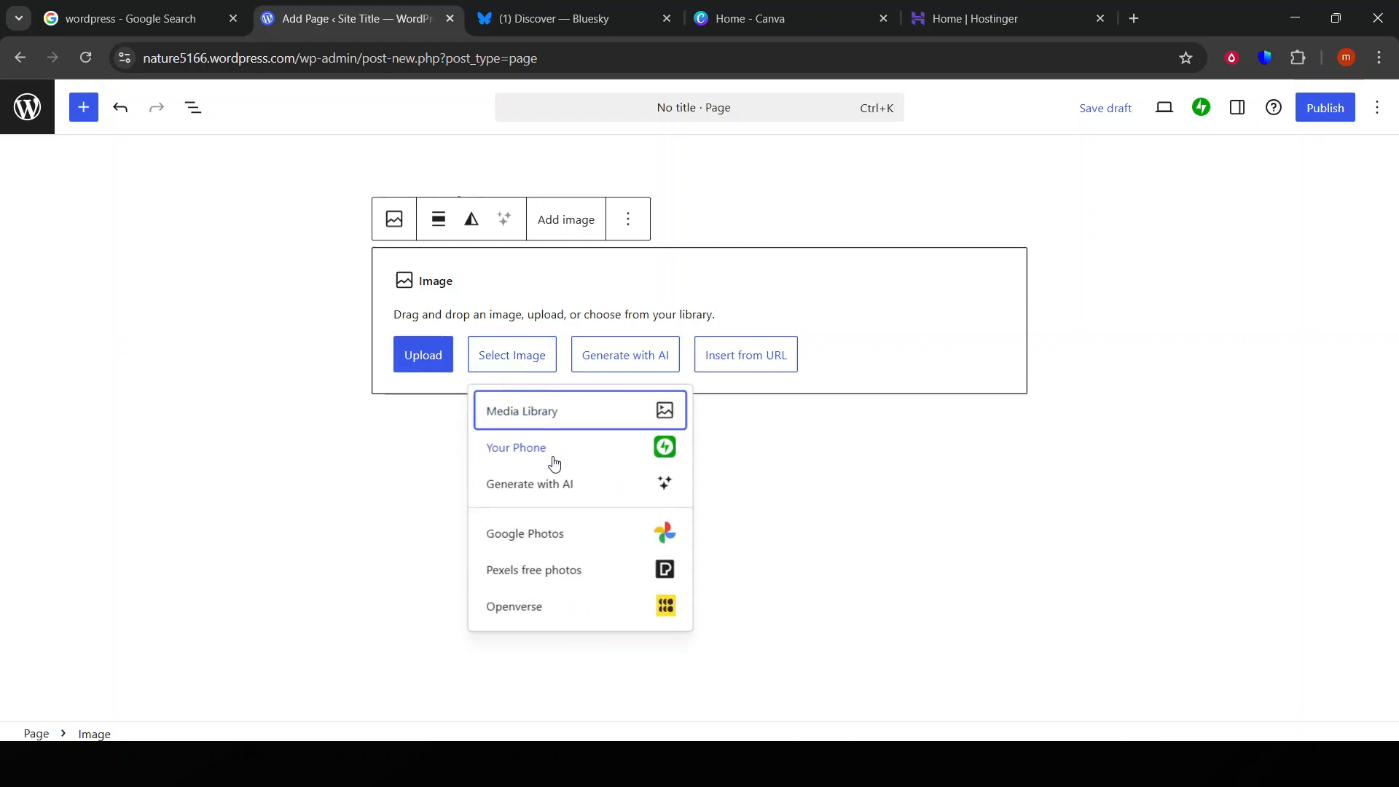
click(423, 355)
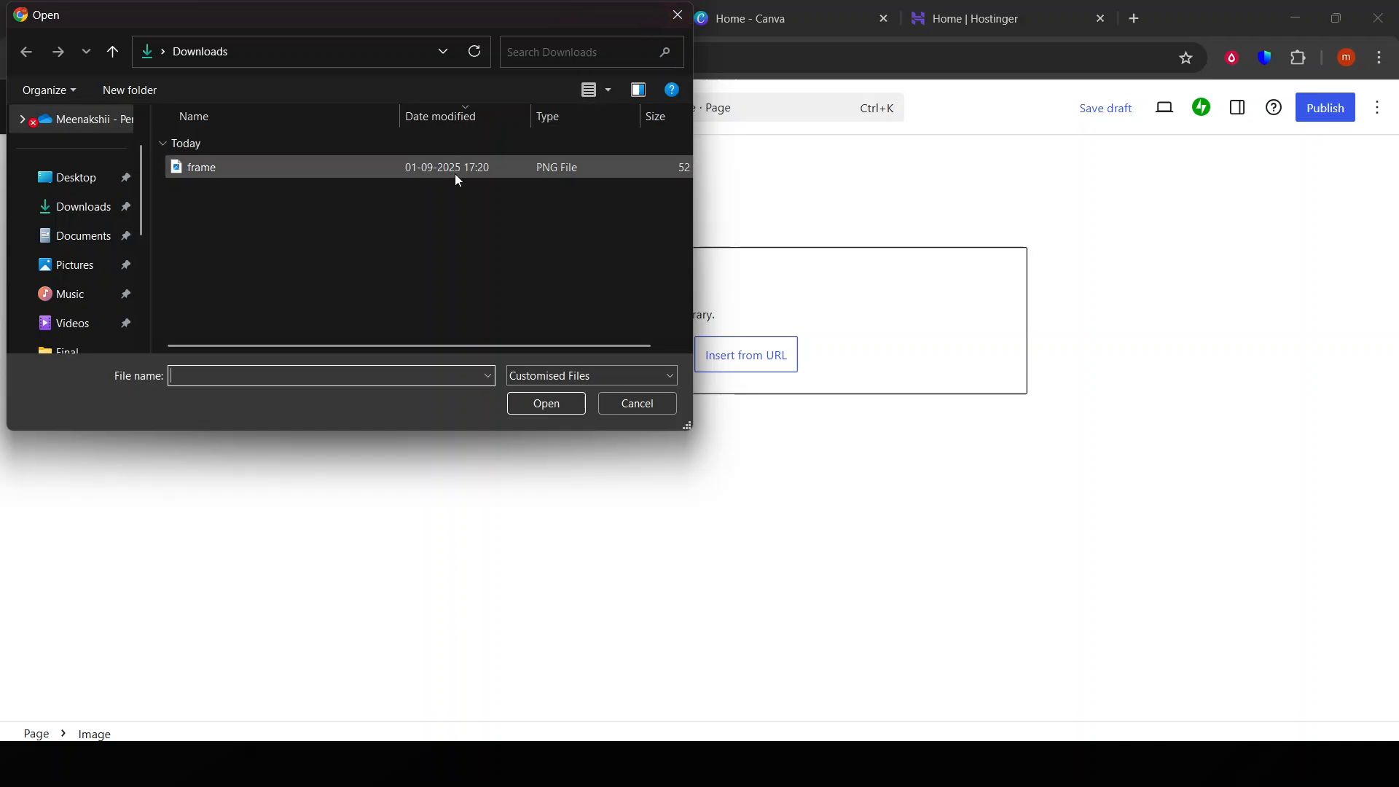
click(677, 15)
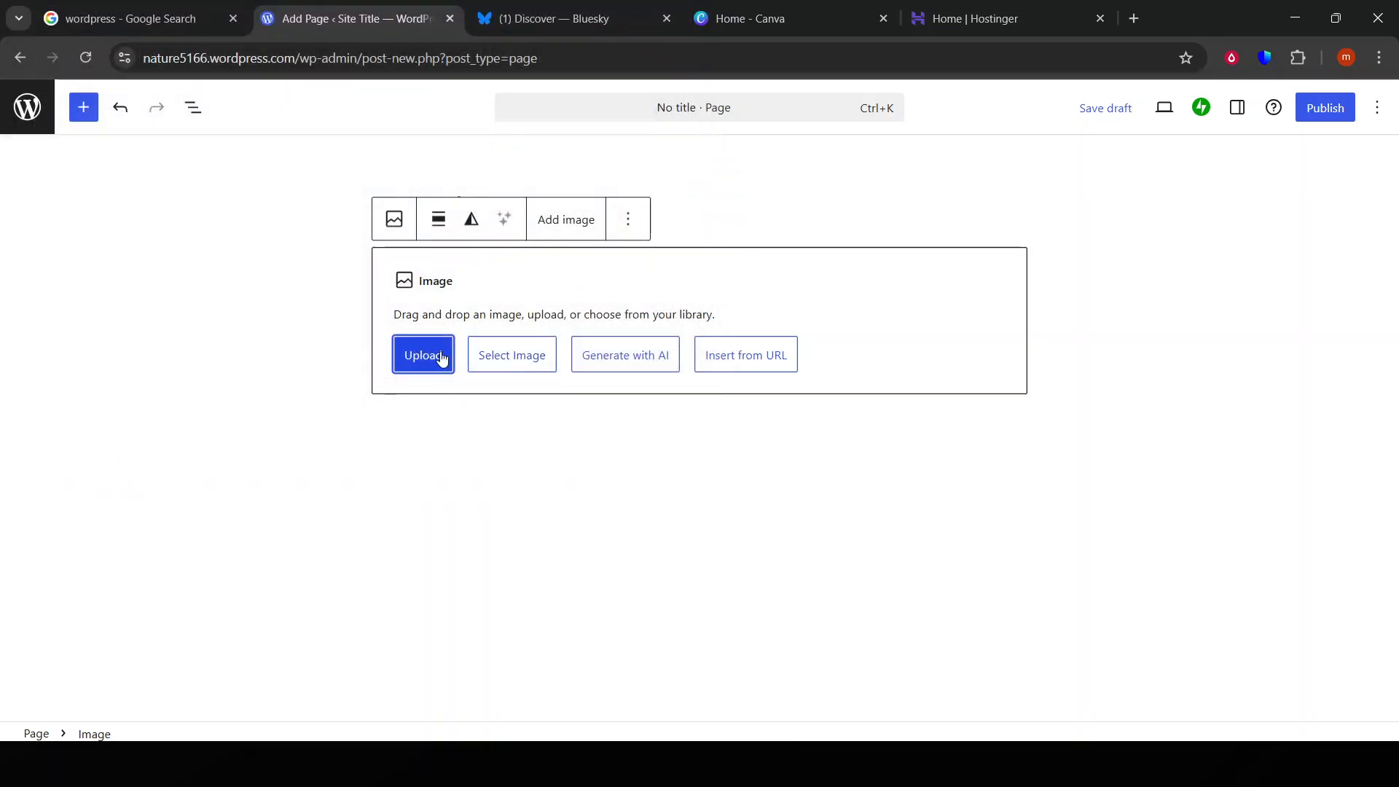
- Upload the PNG file named frame from the Downloads folder into the Image block
click(441, 357)
click(390, 173)
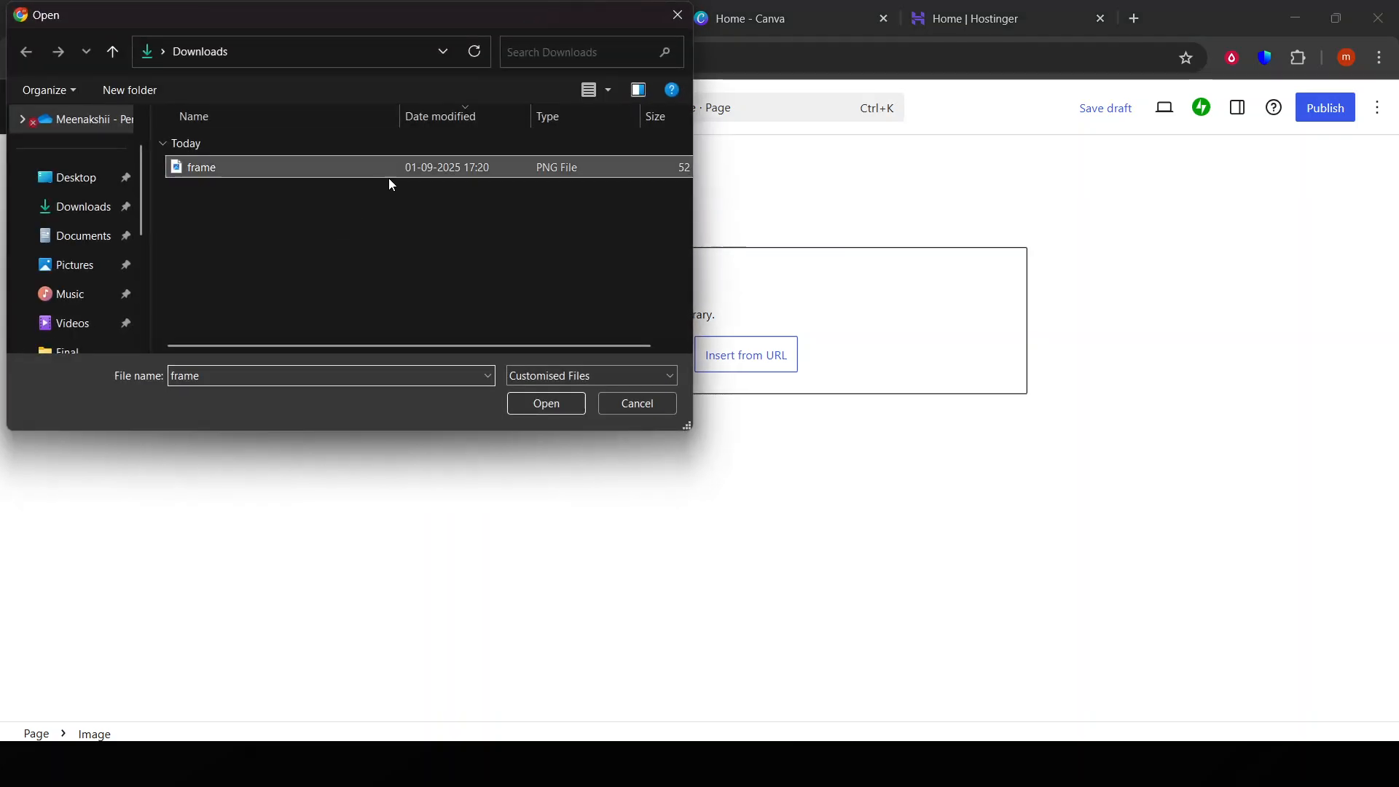
click(561, 404)
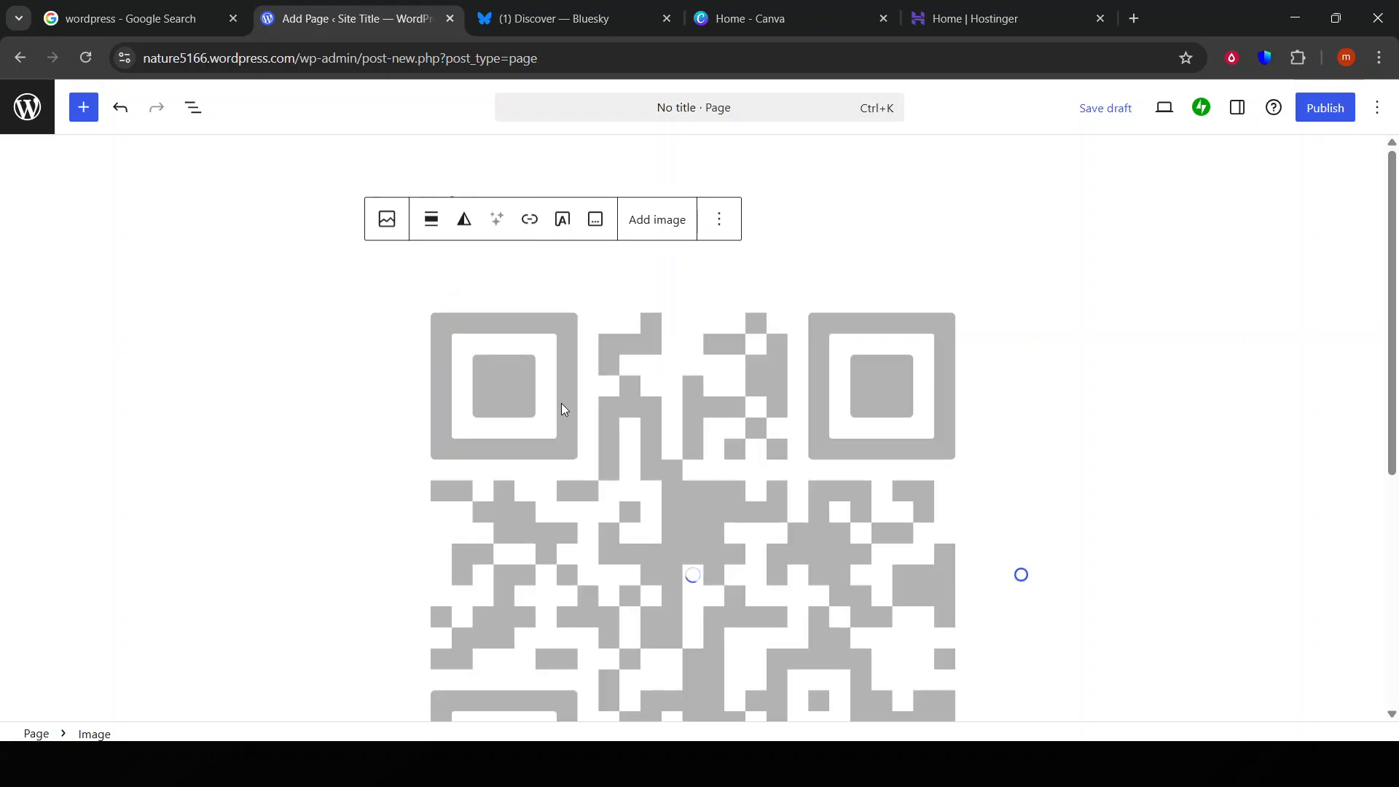
scroll(863, 453, down, 1)
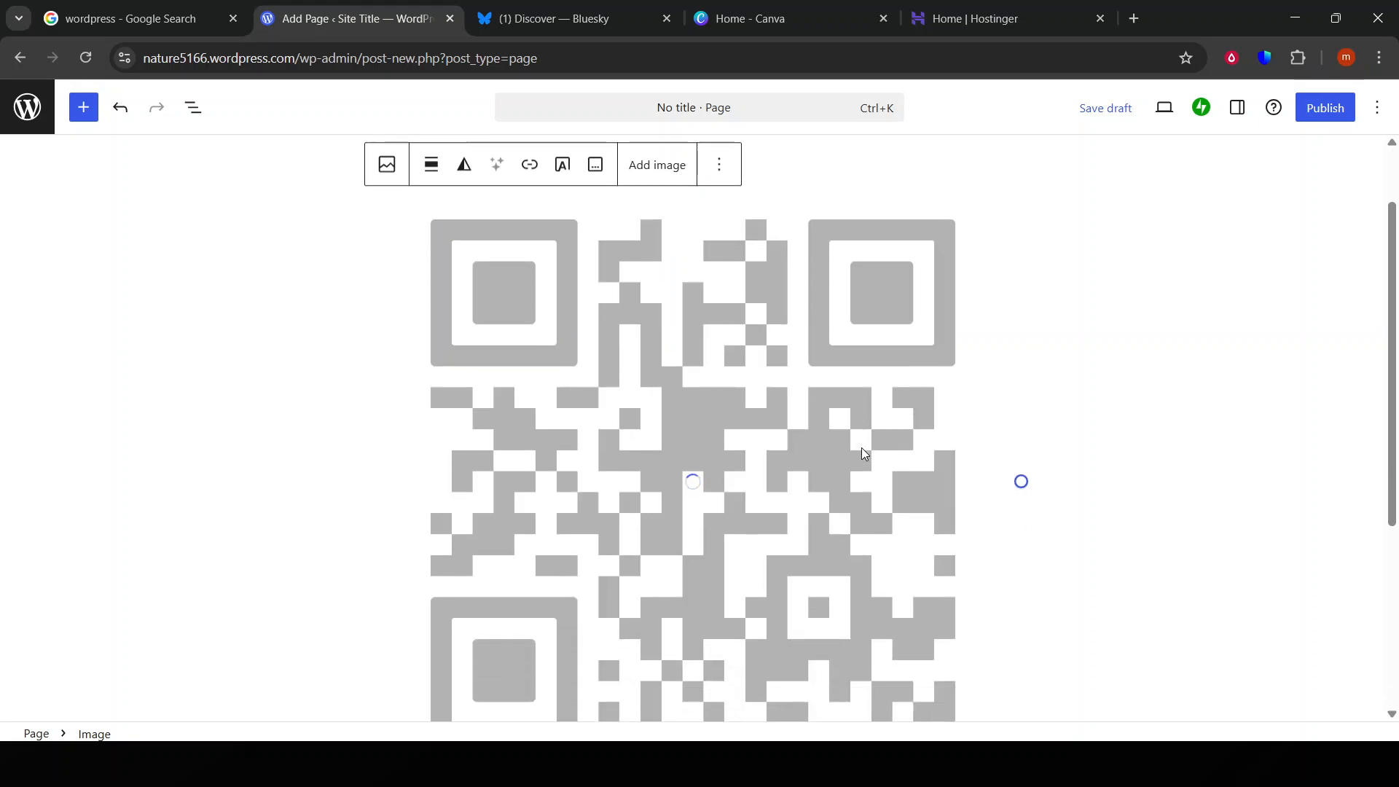
scroll(862, 449, down, 4)
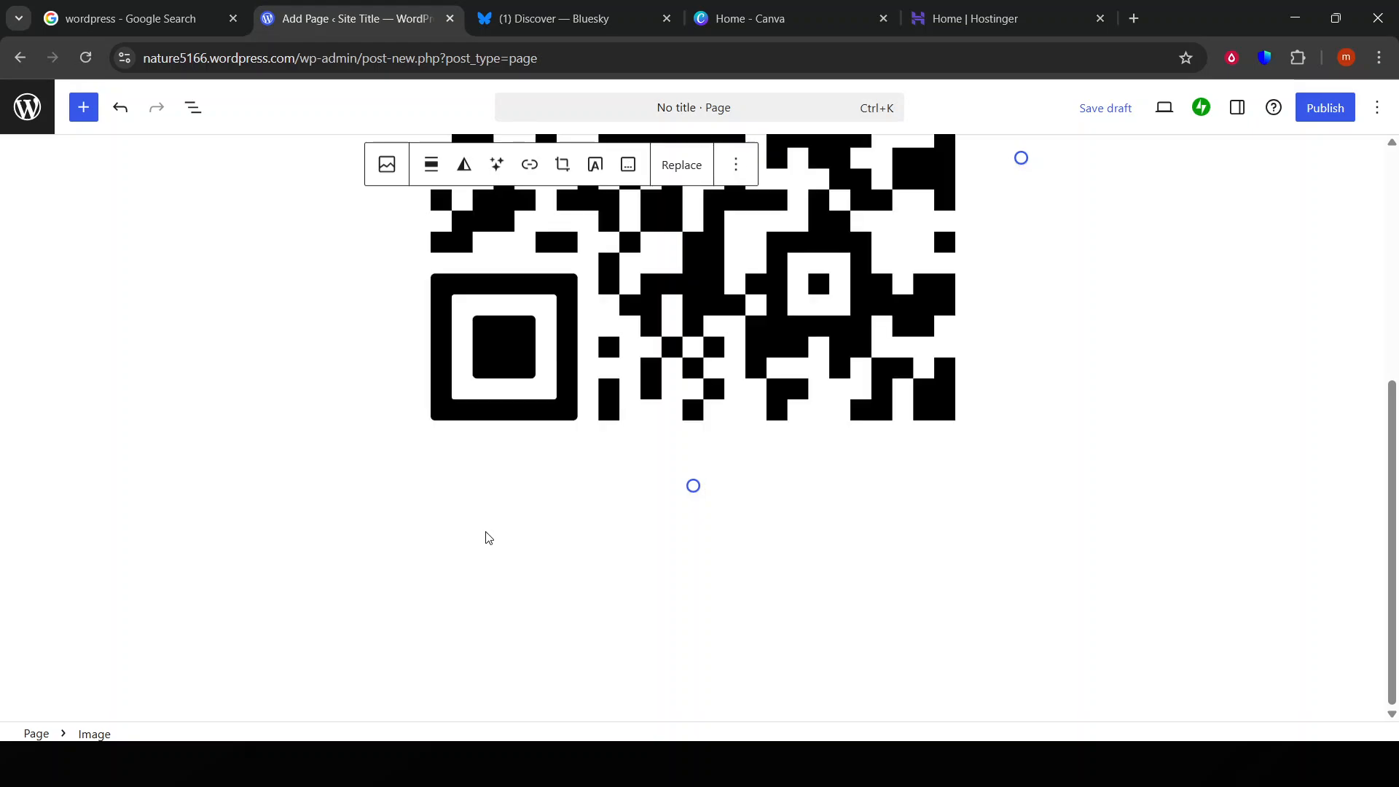
scroll(674, 507, up, 5)
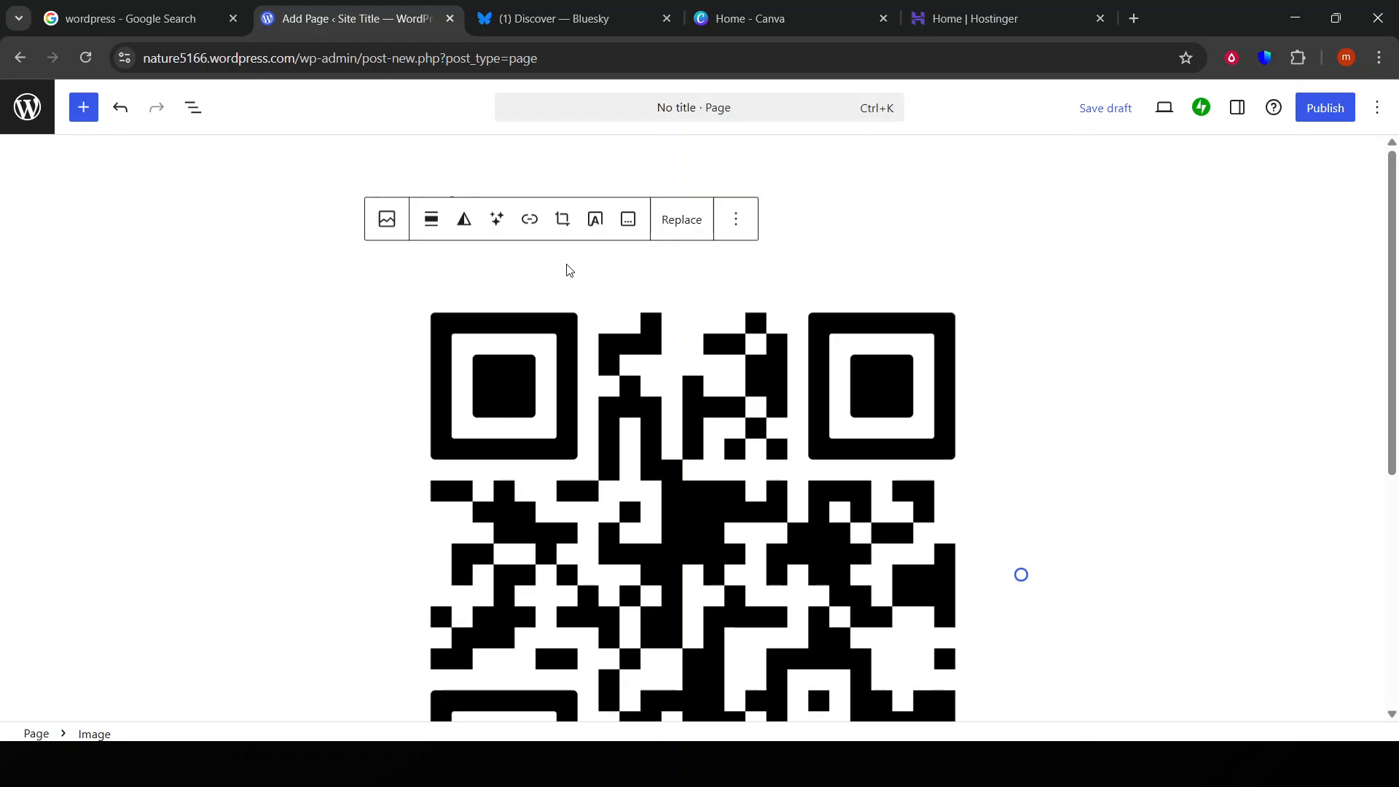
- Search the blocks for "text" below the QR code image and insert a Text input field form there
scroll(704, 335, down, 5)
click(510, 590)
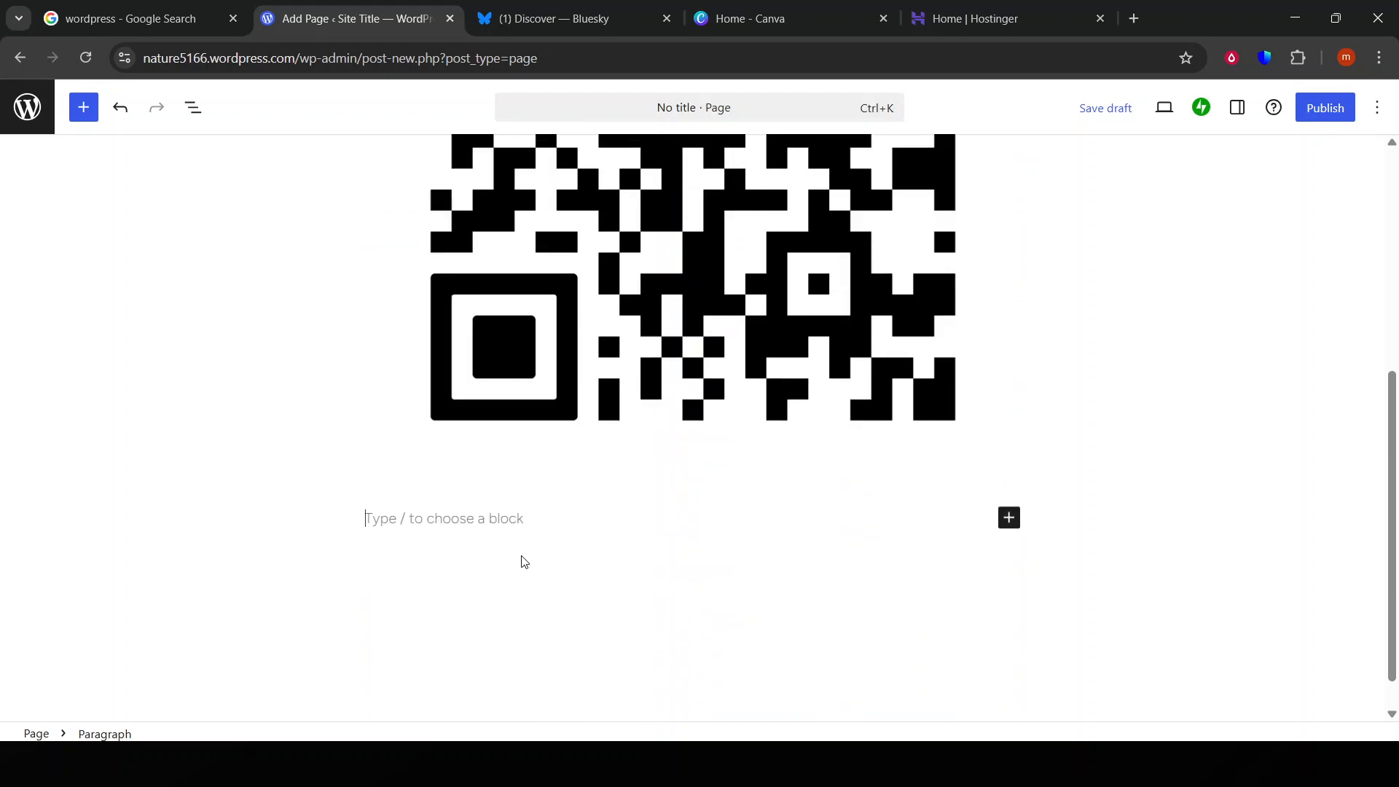
text(/t)
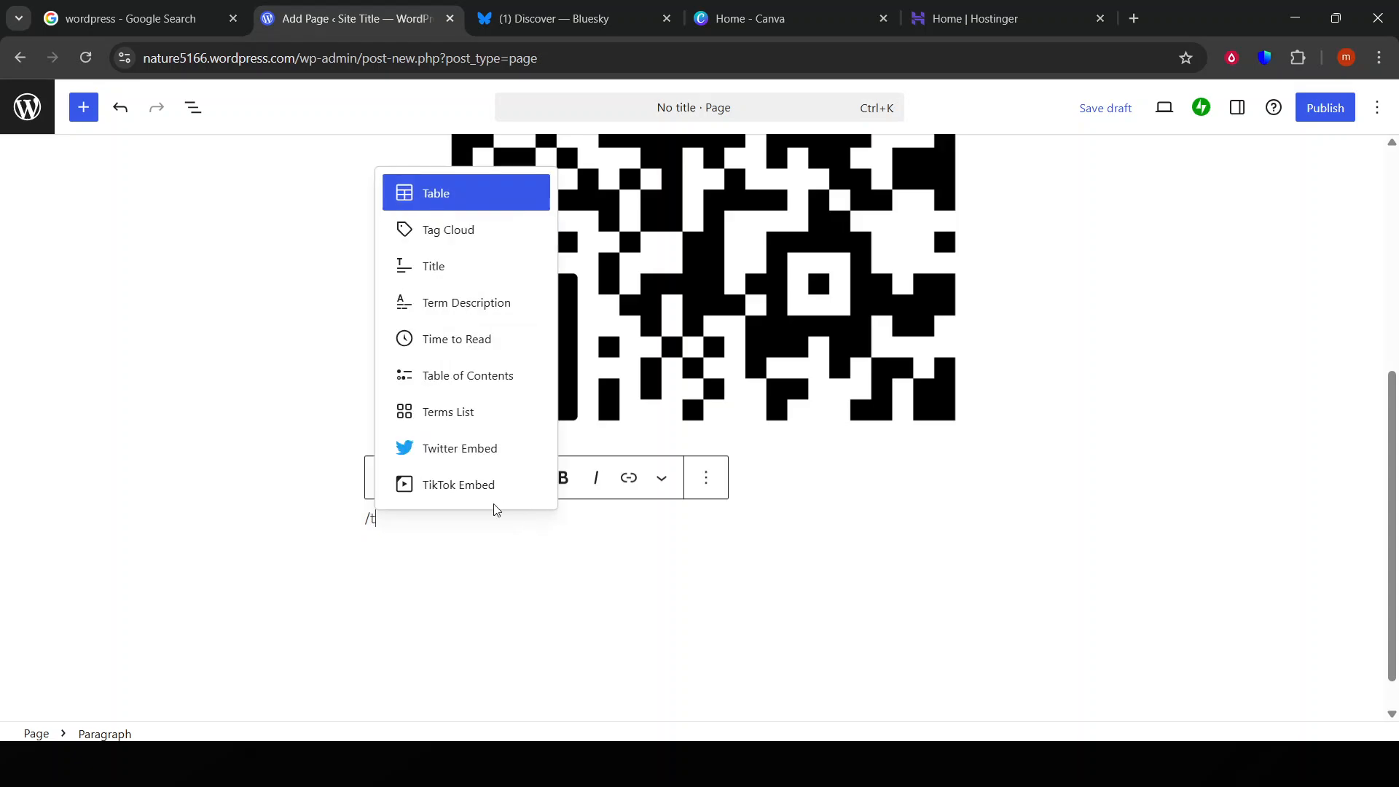
text(e)
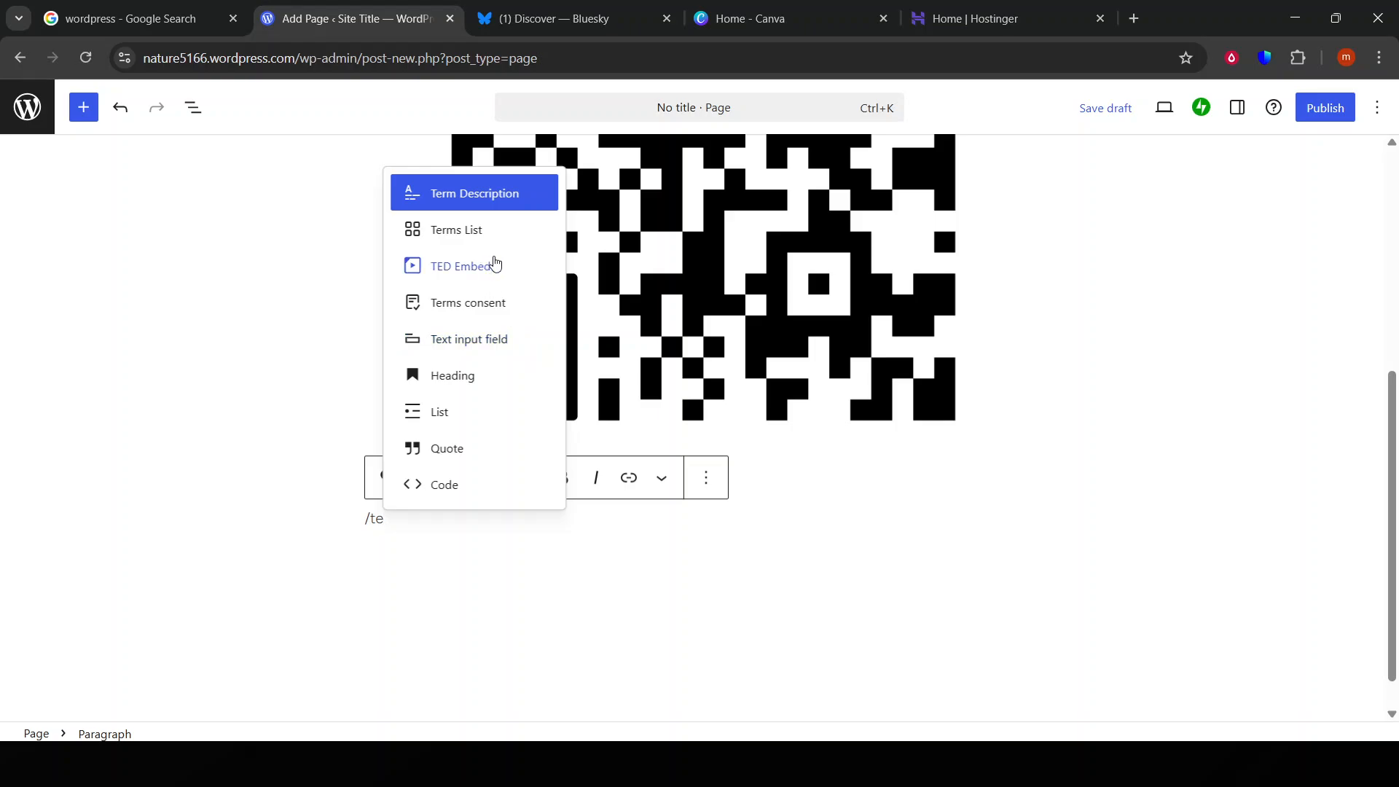
text(xt)
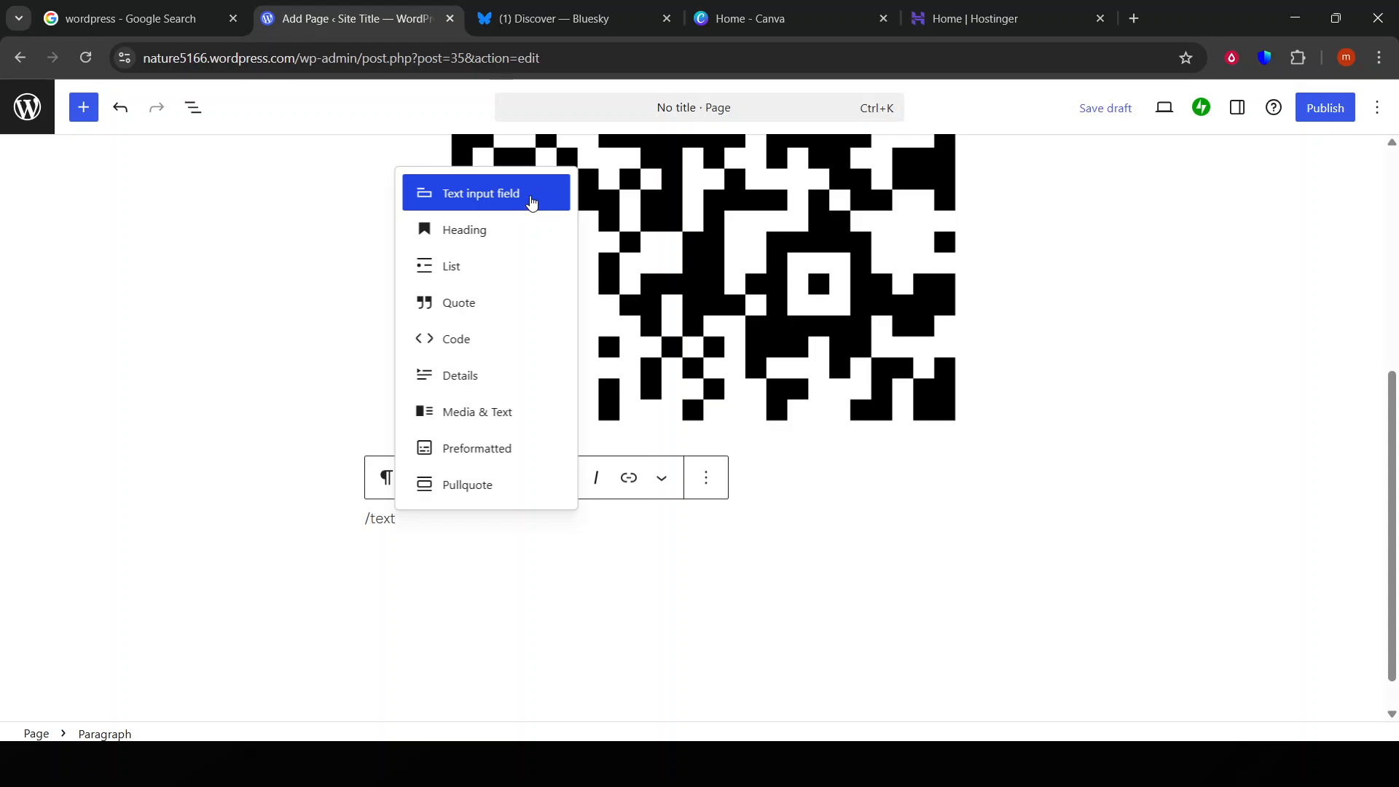
click(531, 202)
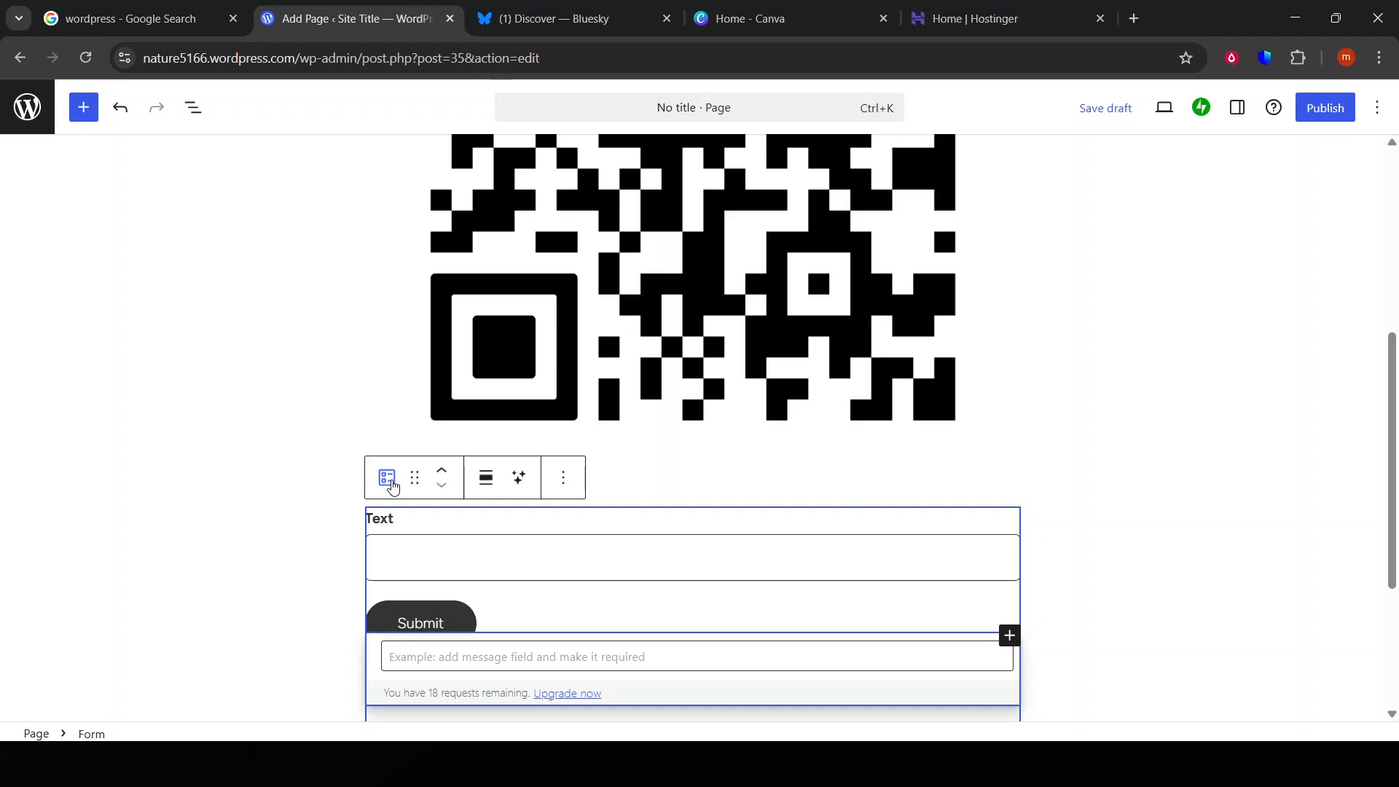
- Try marking the form's text input field as required, and revert it to optional
click(387, 478)
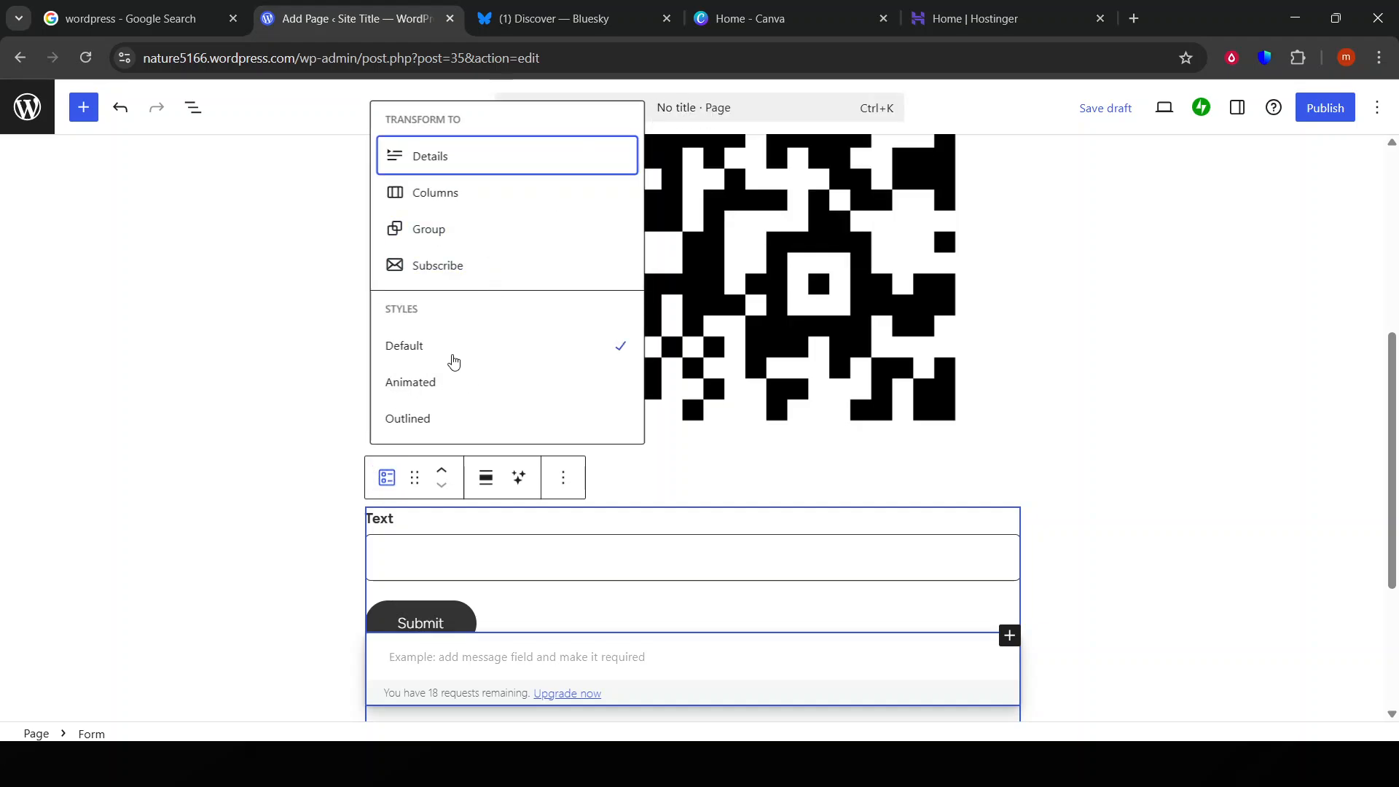
click(896, 462)
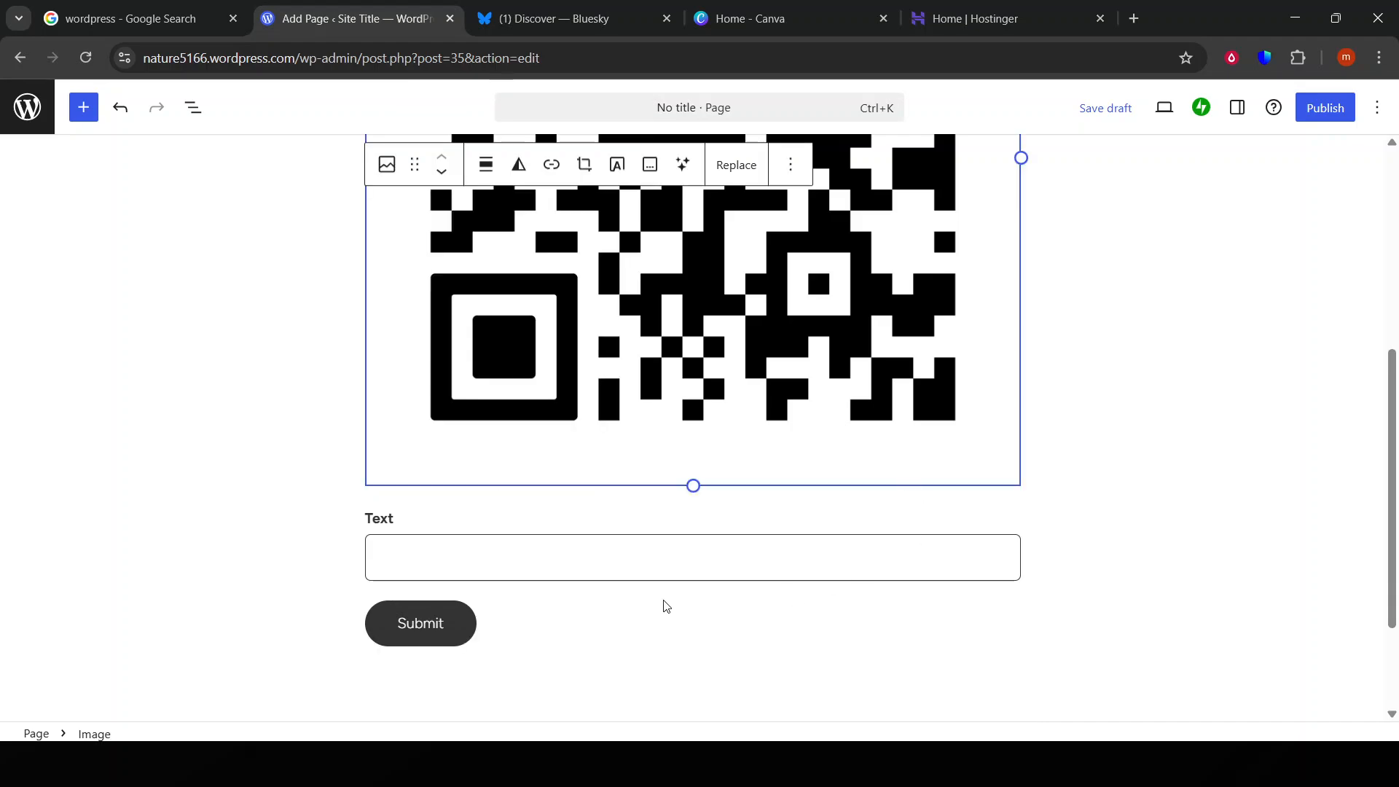
click(448, 566)
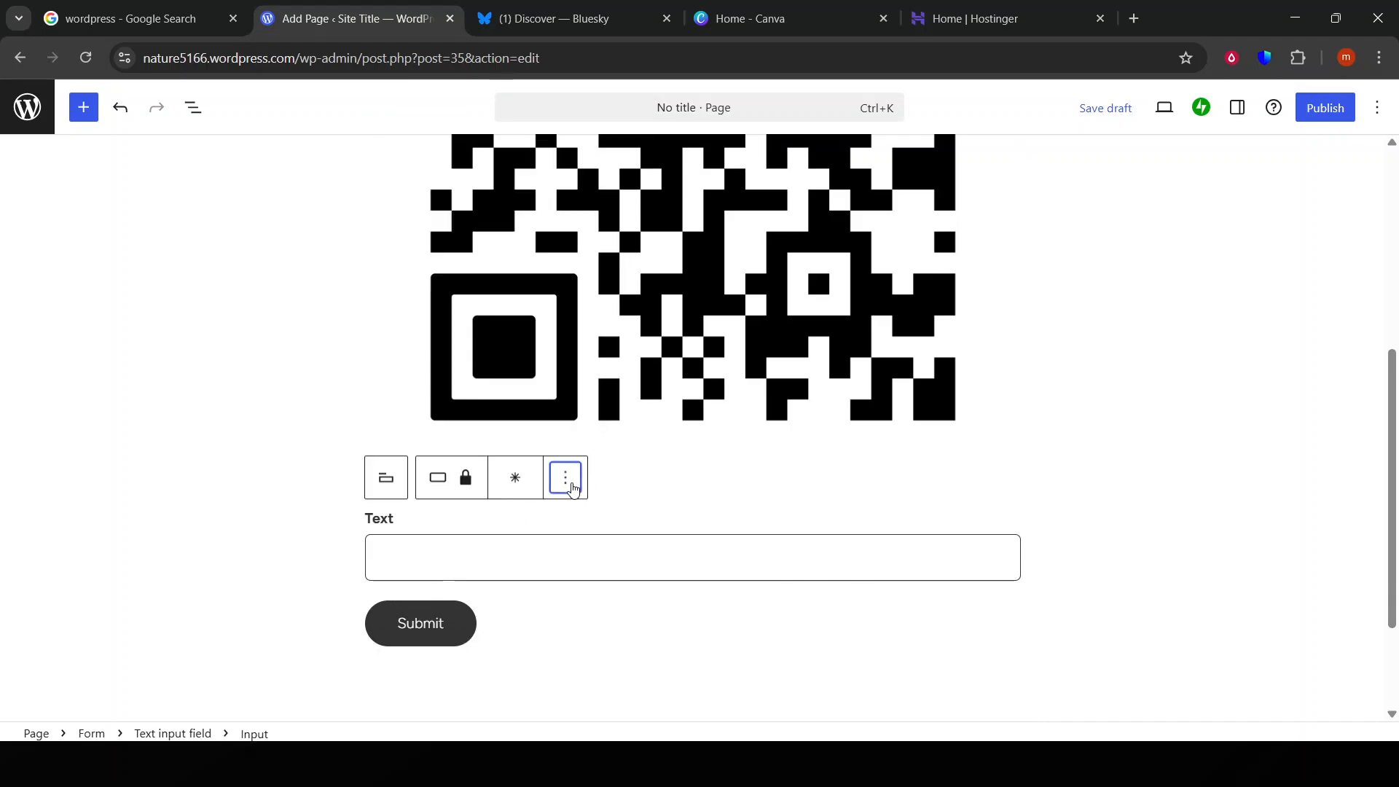
click(566, 478)
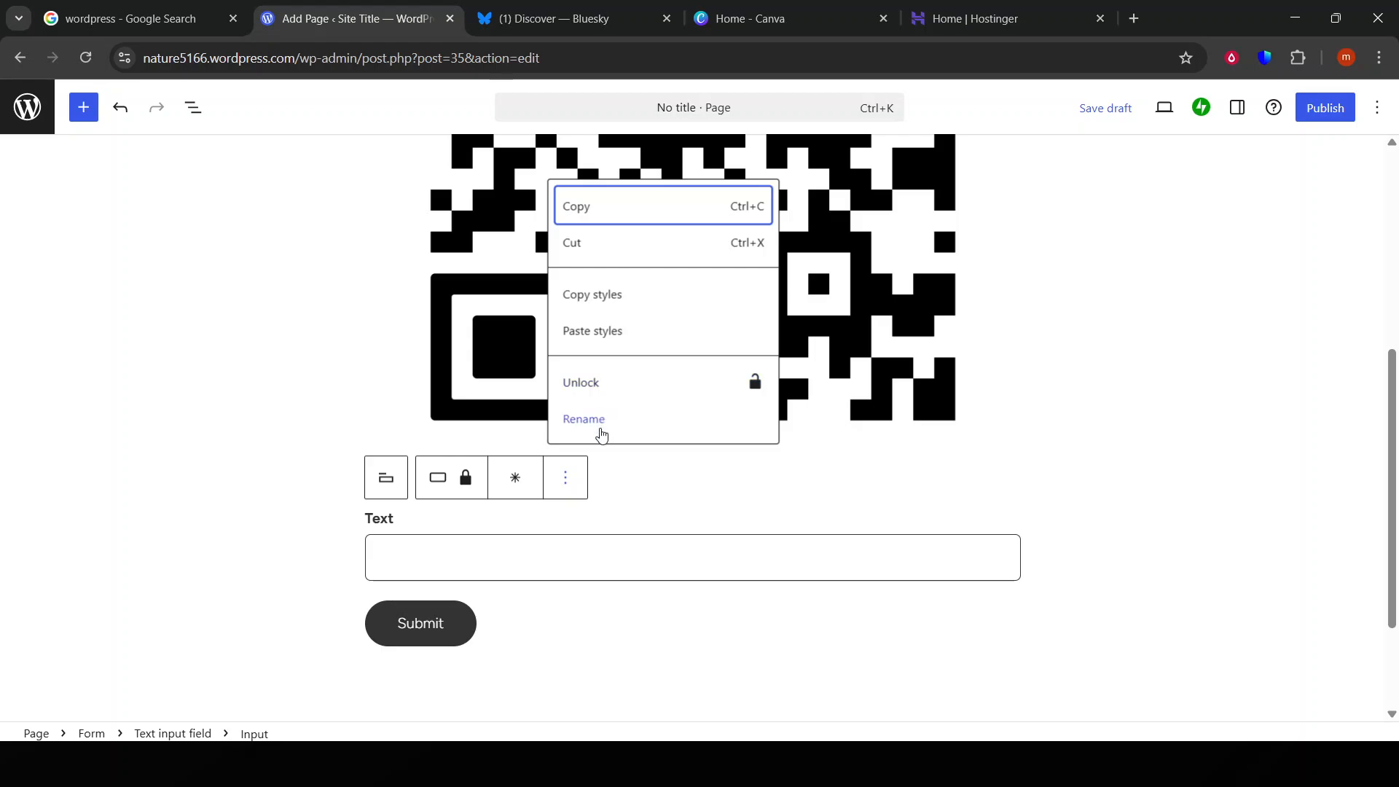
click(513, 484)
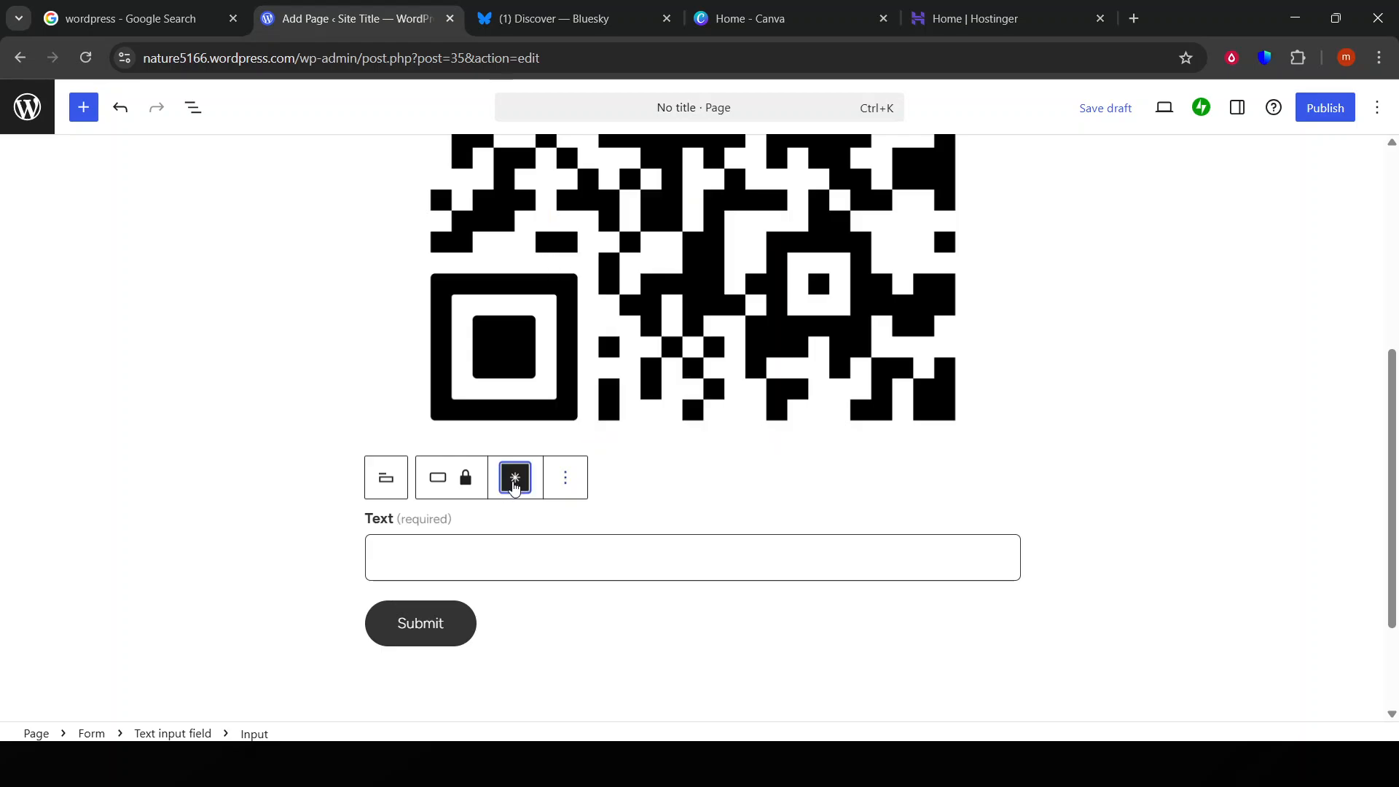
click(516, 488)
- Select the whole form block and add an empty block directly after it
click(386, 479)
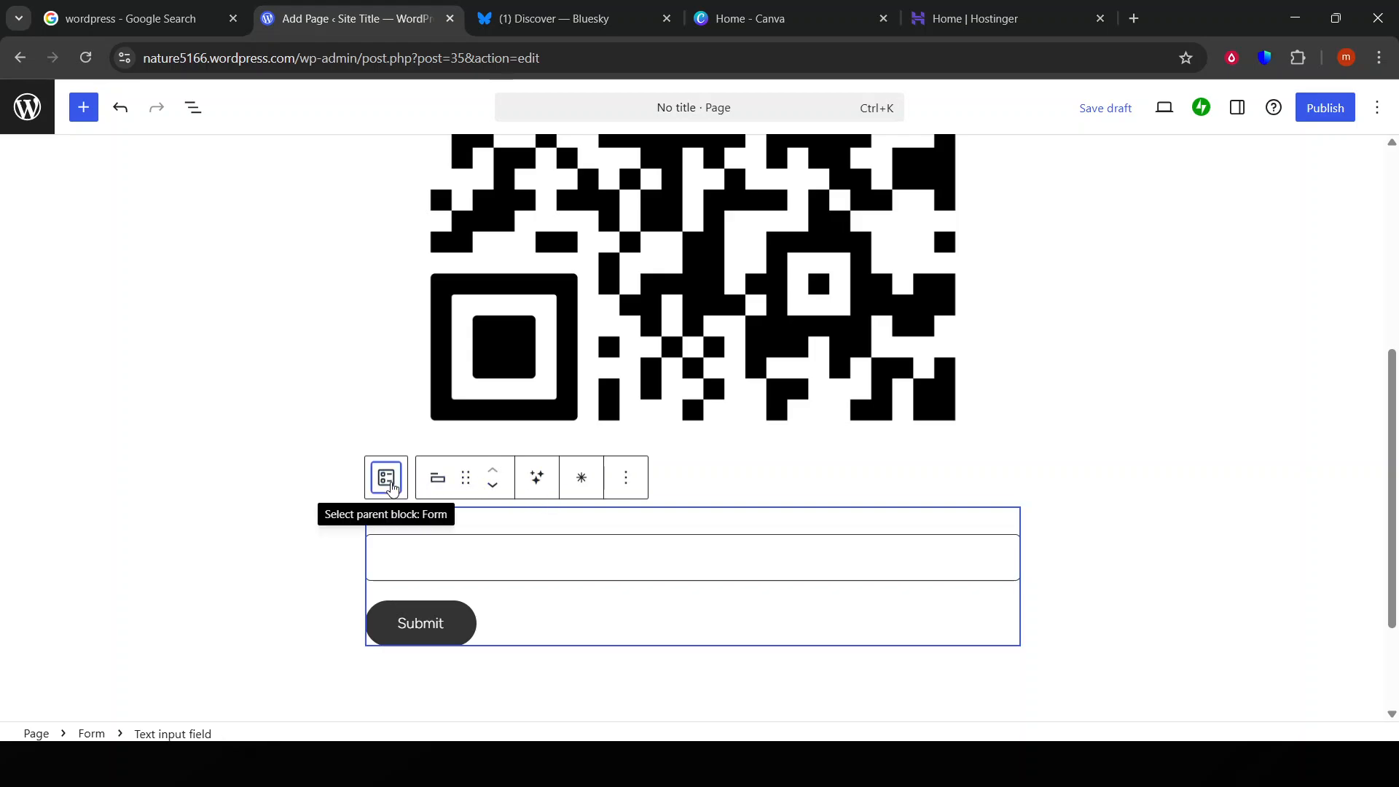
click(387, 479)
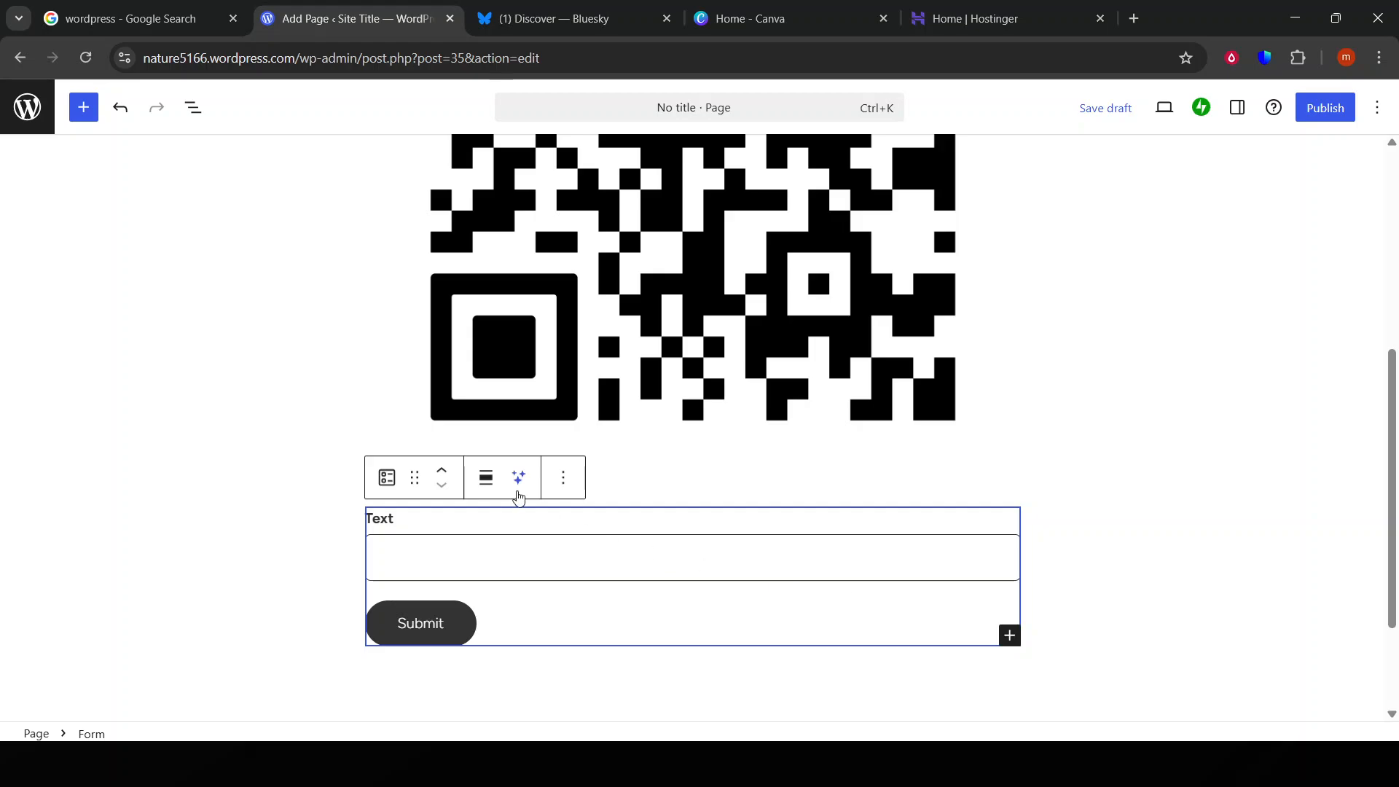
click(524, 485)
click(497, 487)
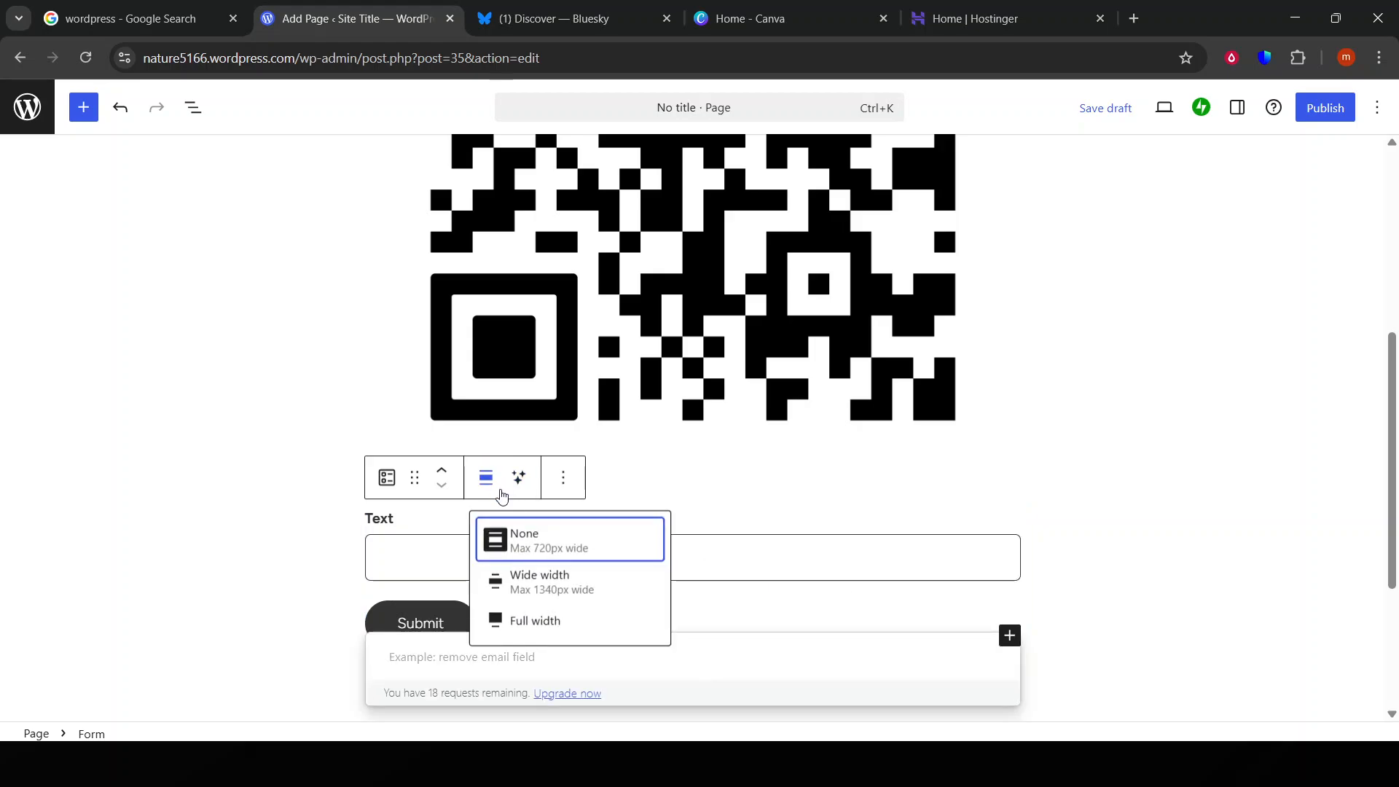
click(413, 479)
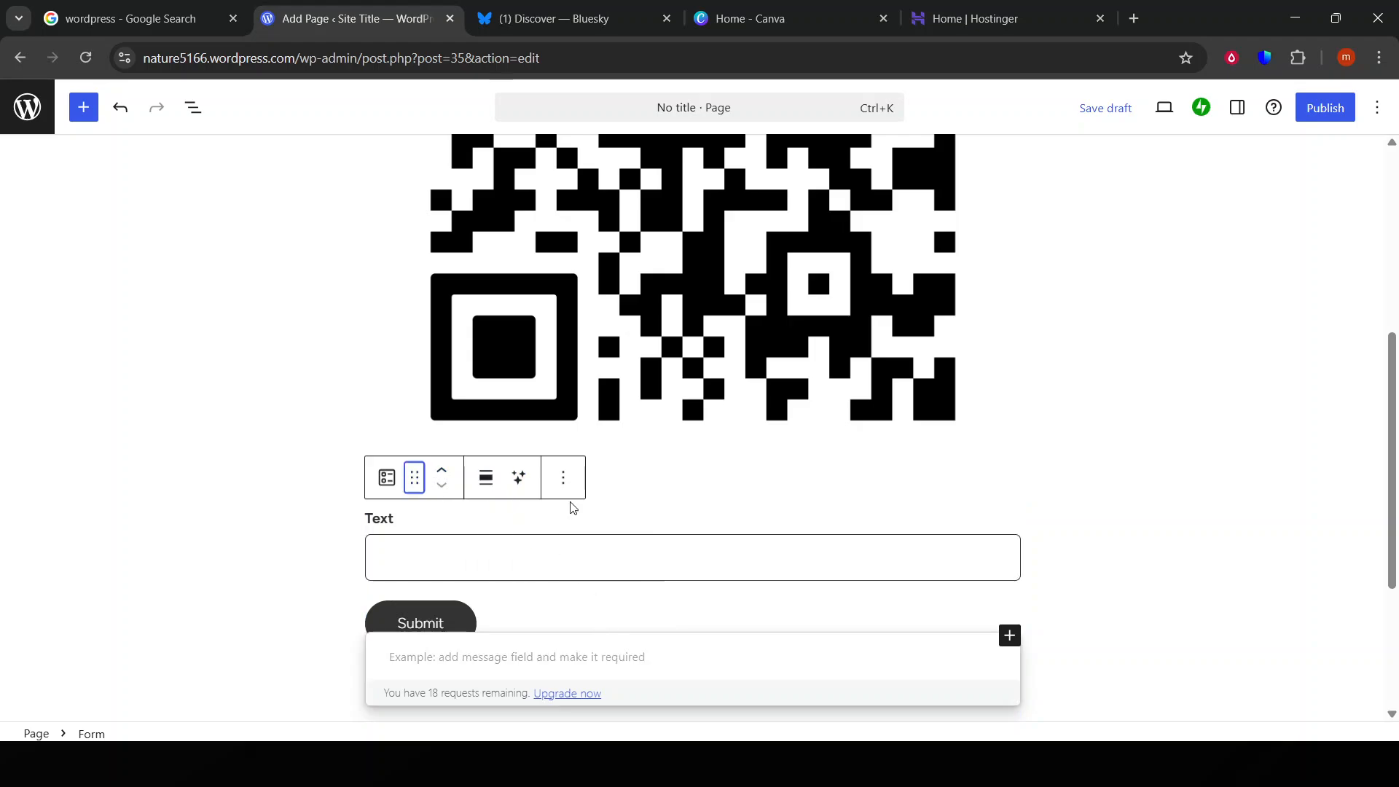
click(564, 478)
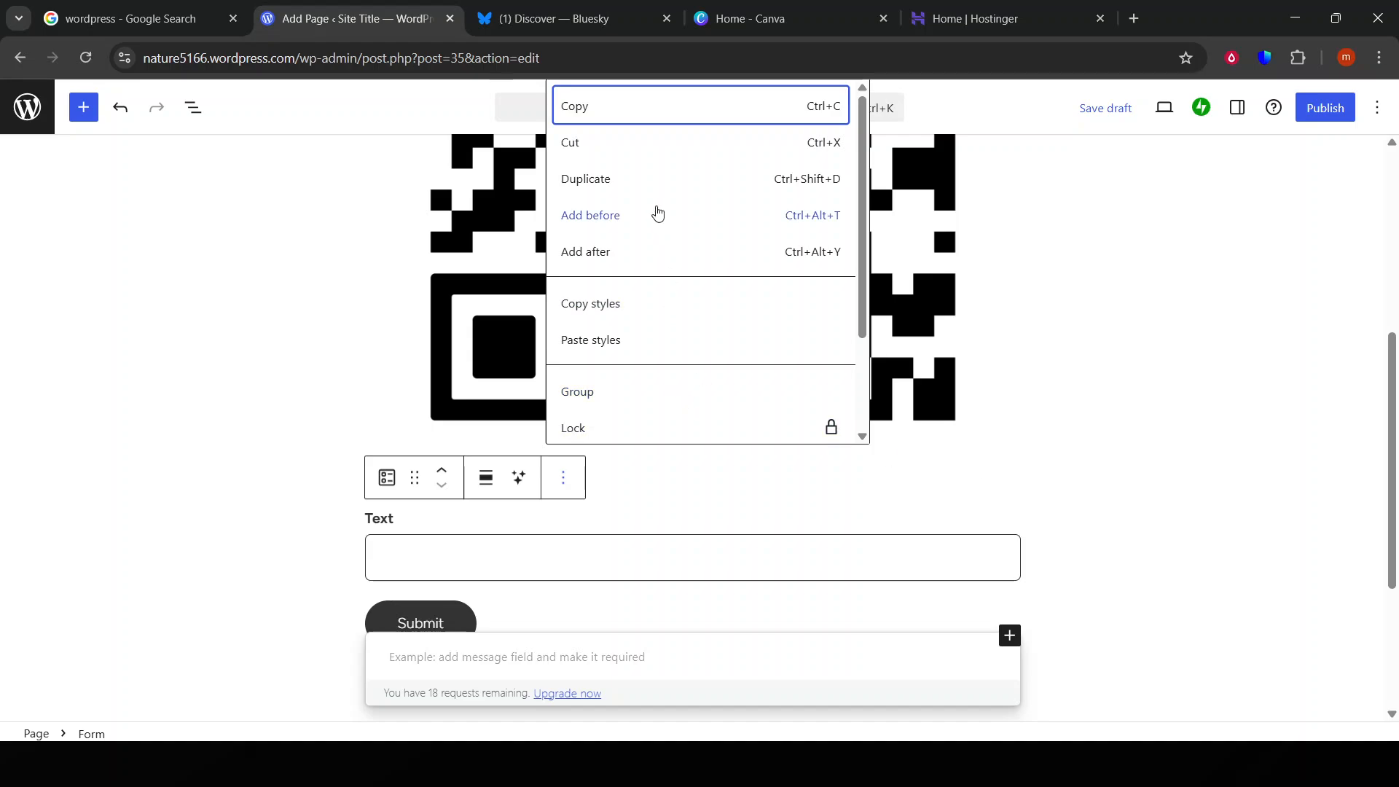
click(595, 257)
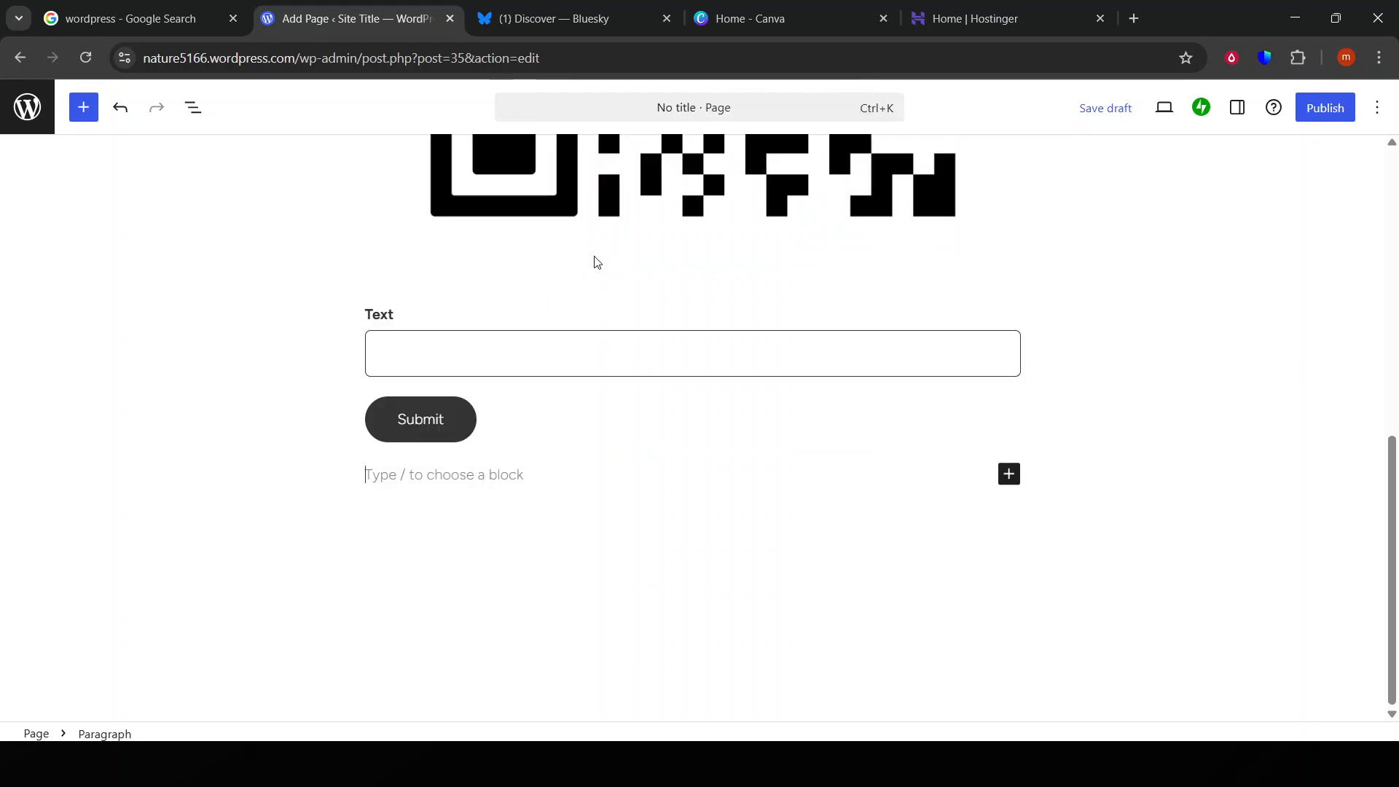
scroll(745, 464, up, 3)
click(550, 536)
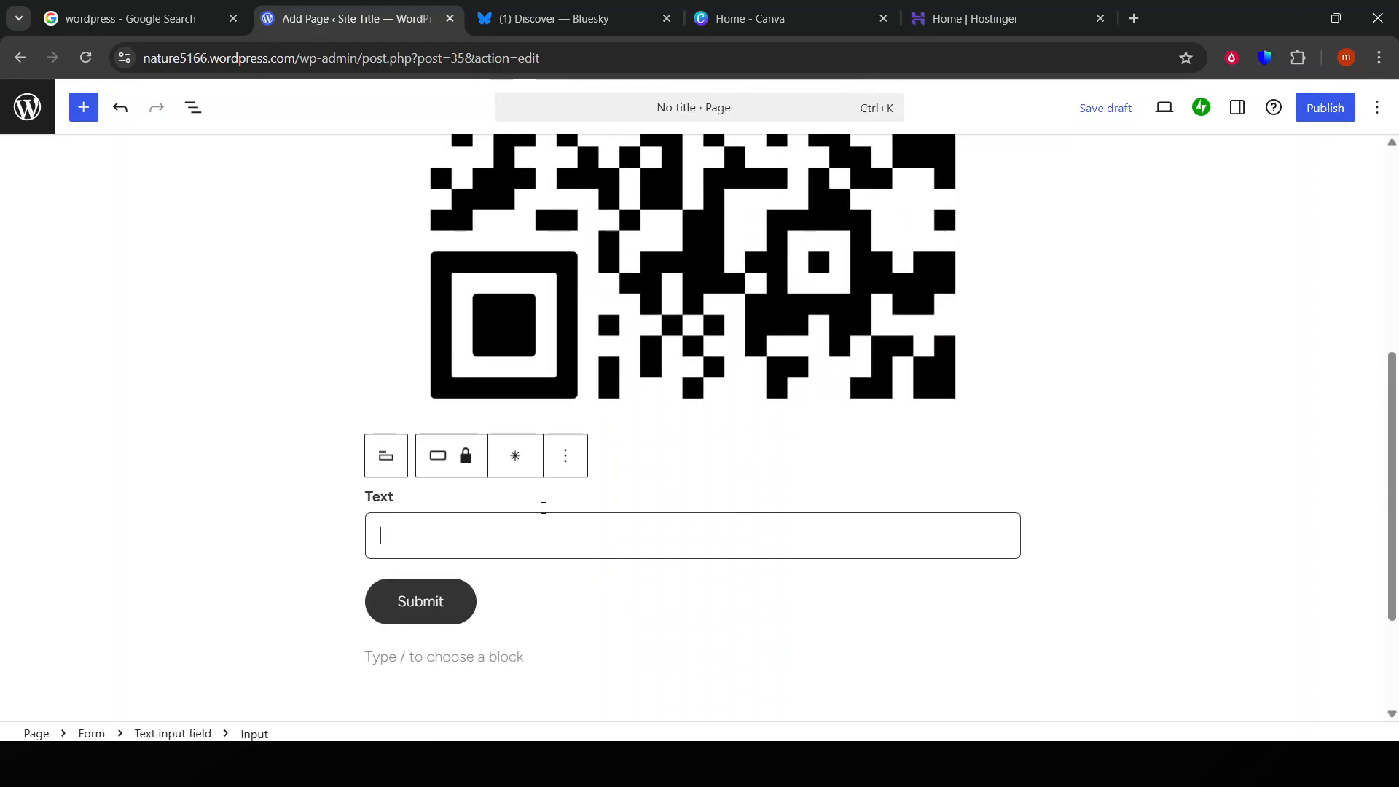
click(994, 566)
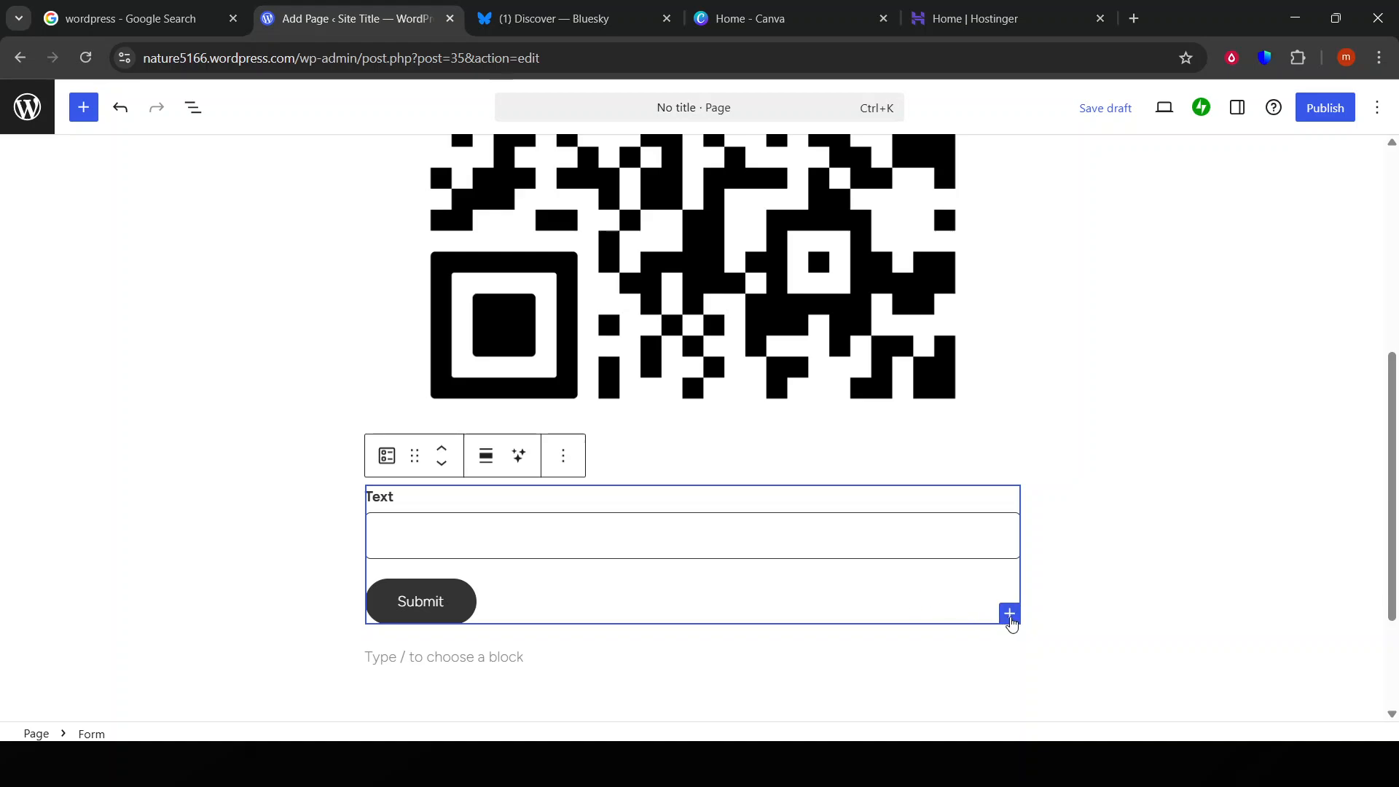
scroll(753, 500, up, 5)
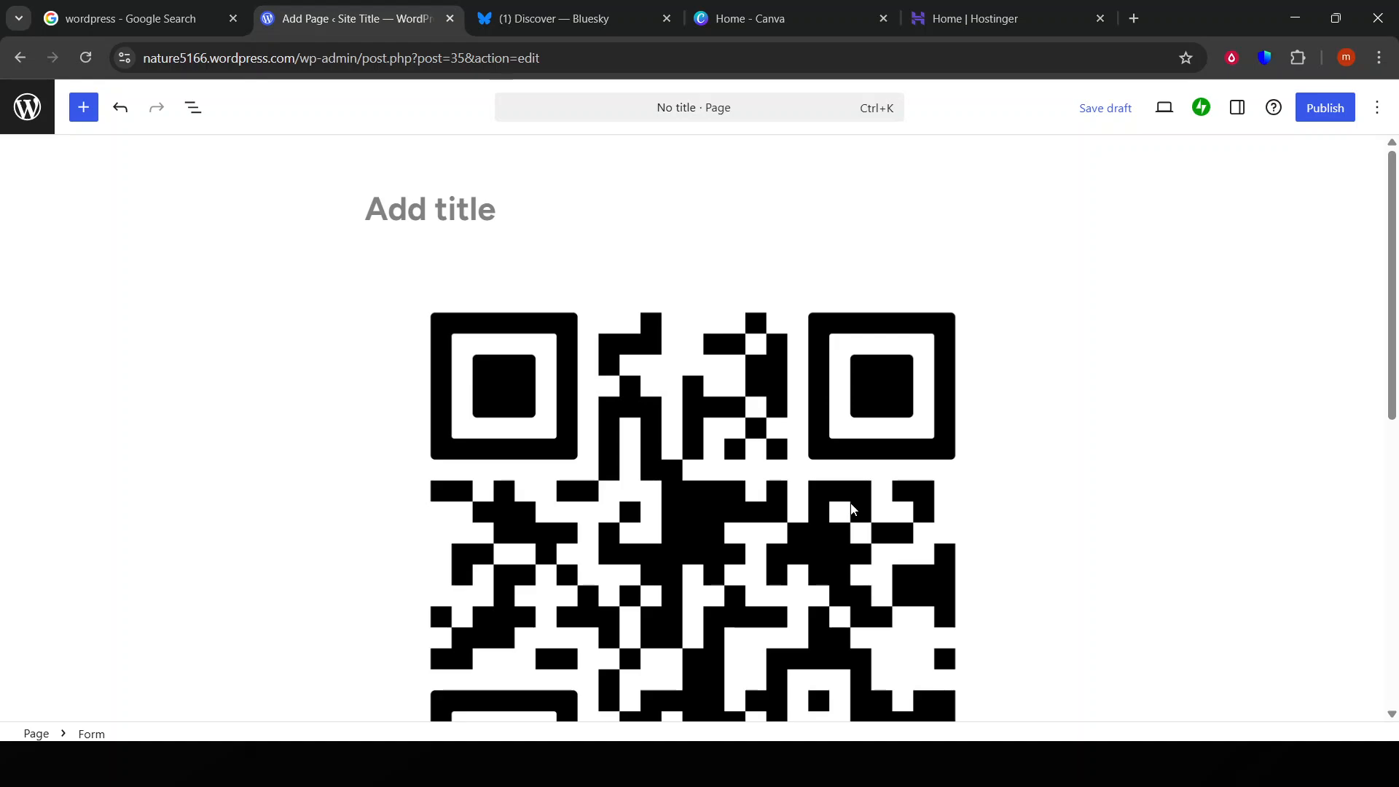
click(1106, 107)
scroll(906, 440, down, 8)
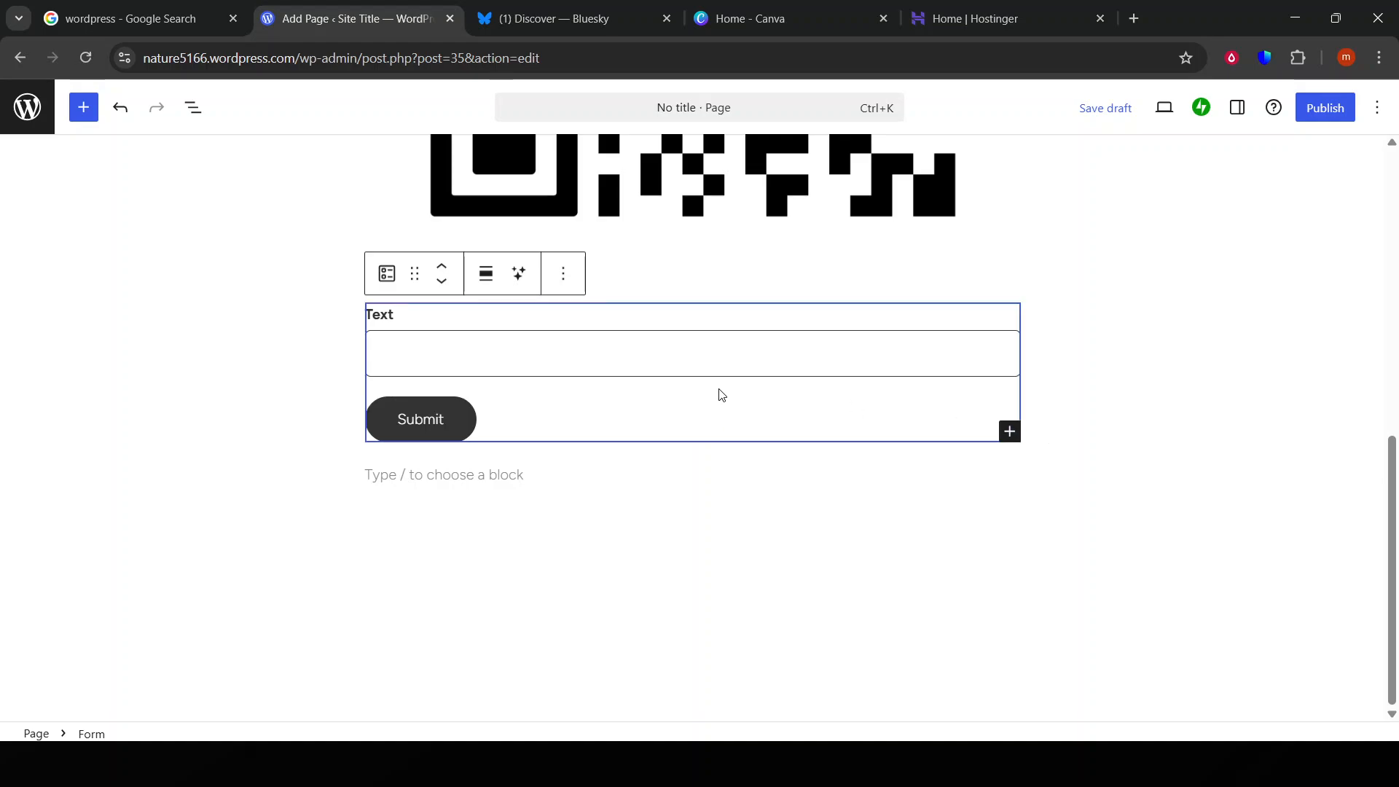
- Add text over the QR code image, making it a cover, and place the cursor in its text paragraph
scroll(1090, 340, up, 8)
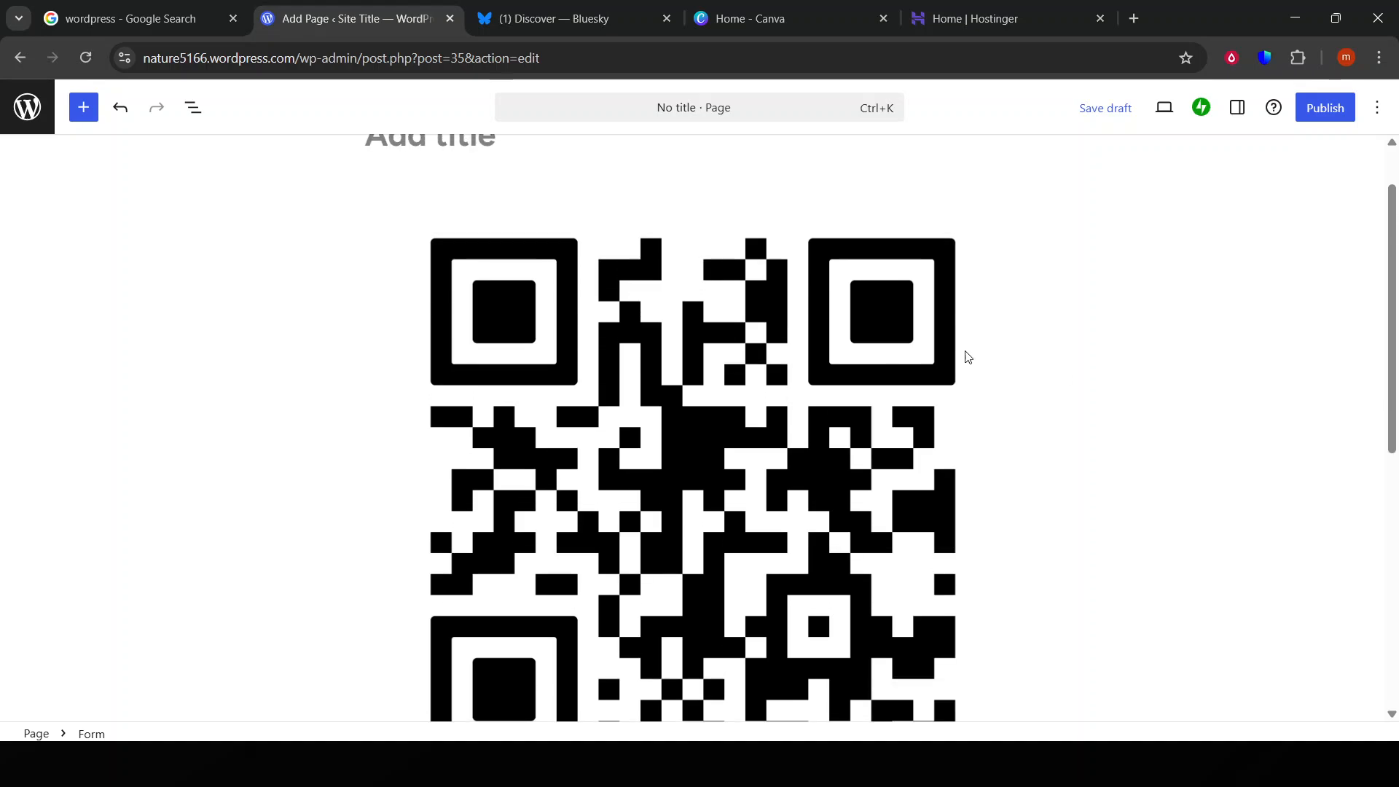
click(920, 221)
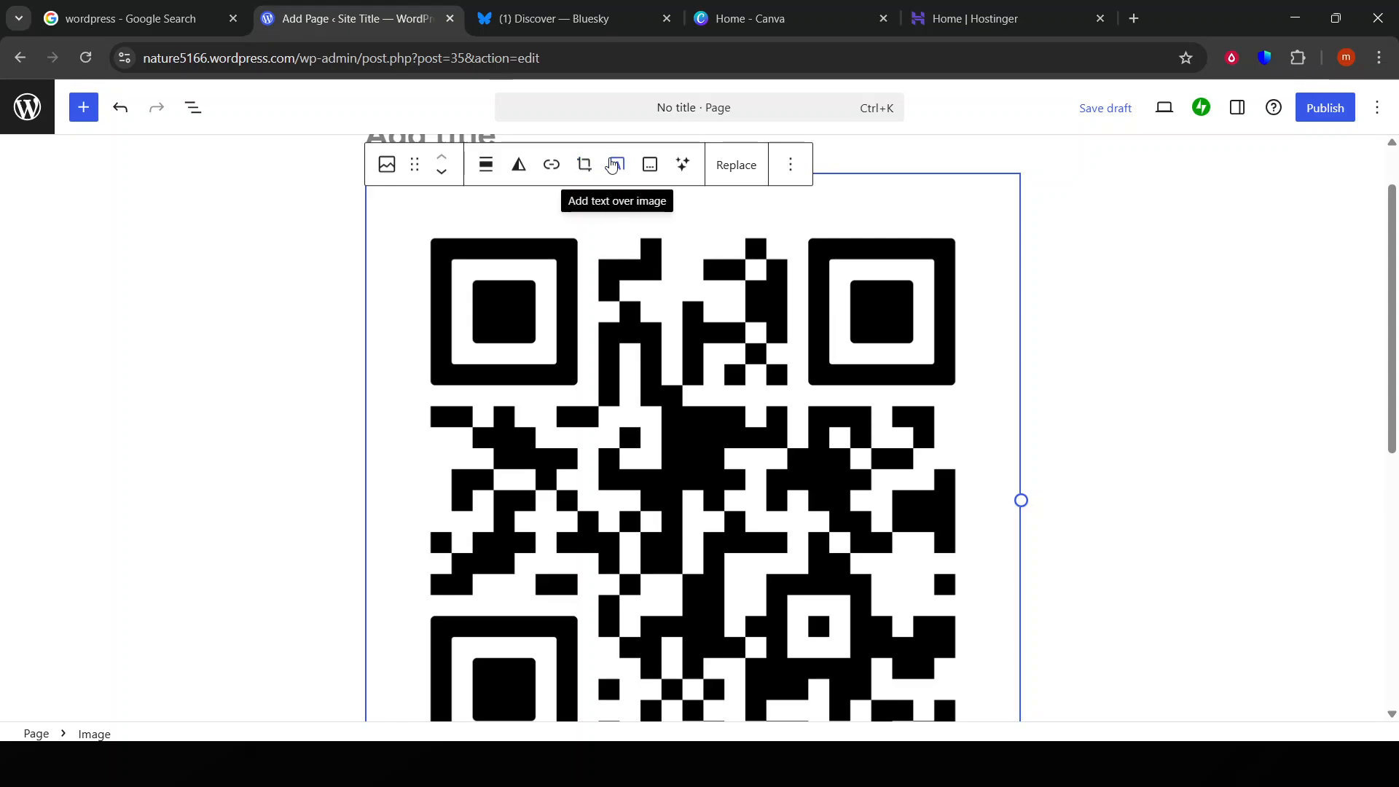
click(616, 165)
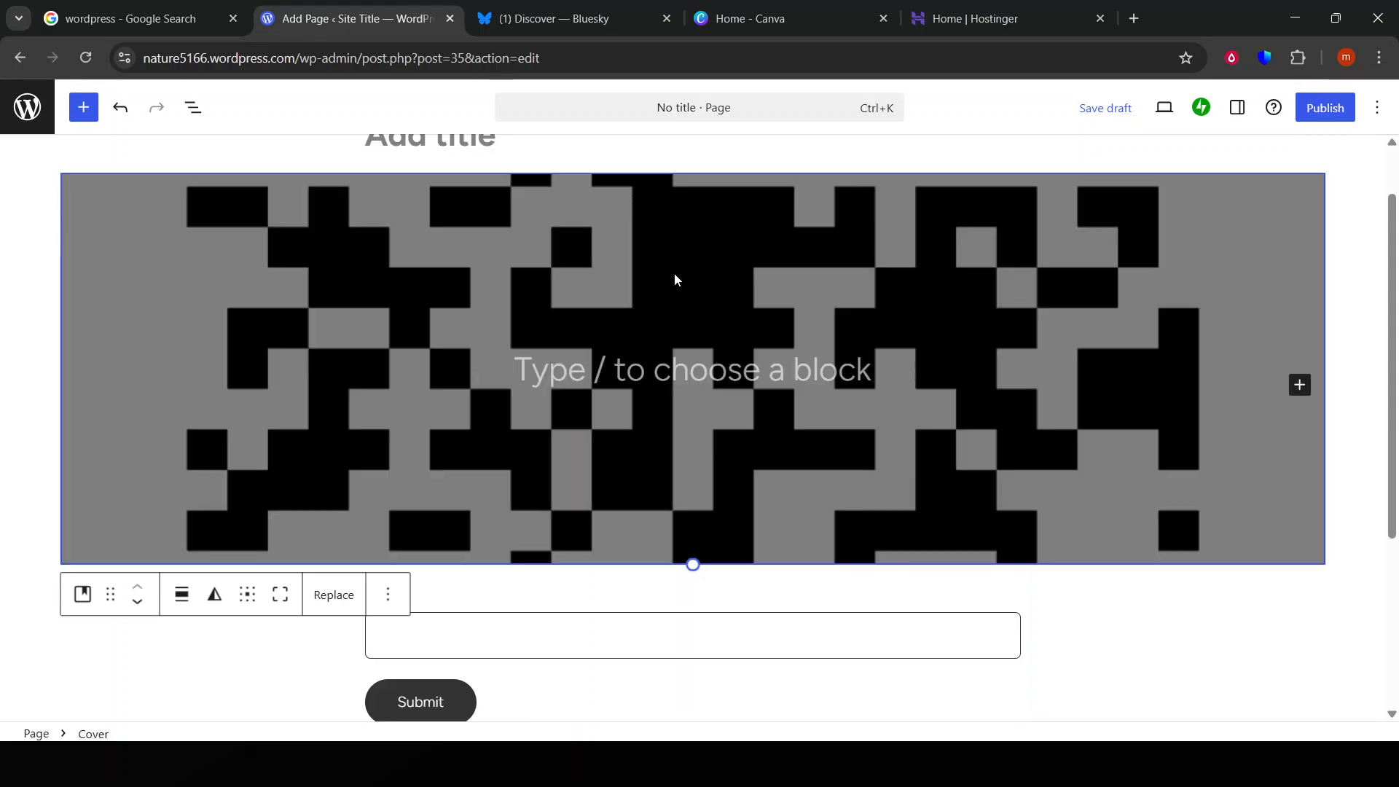
click(642, 382)
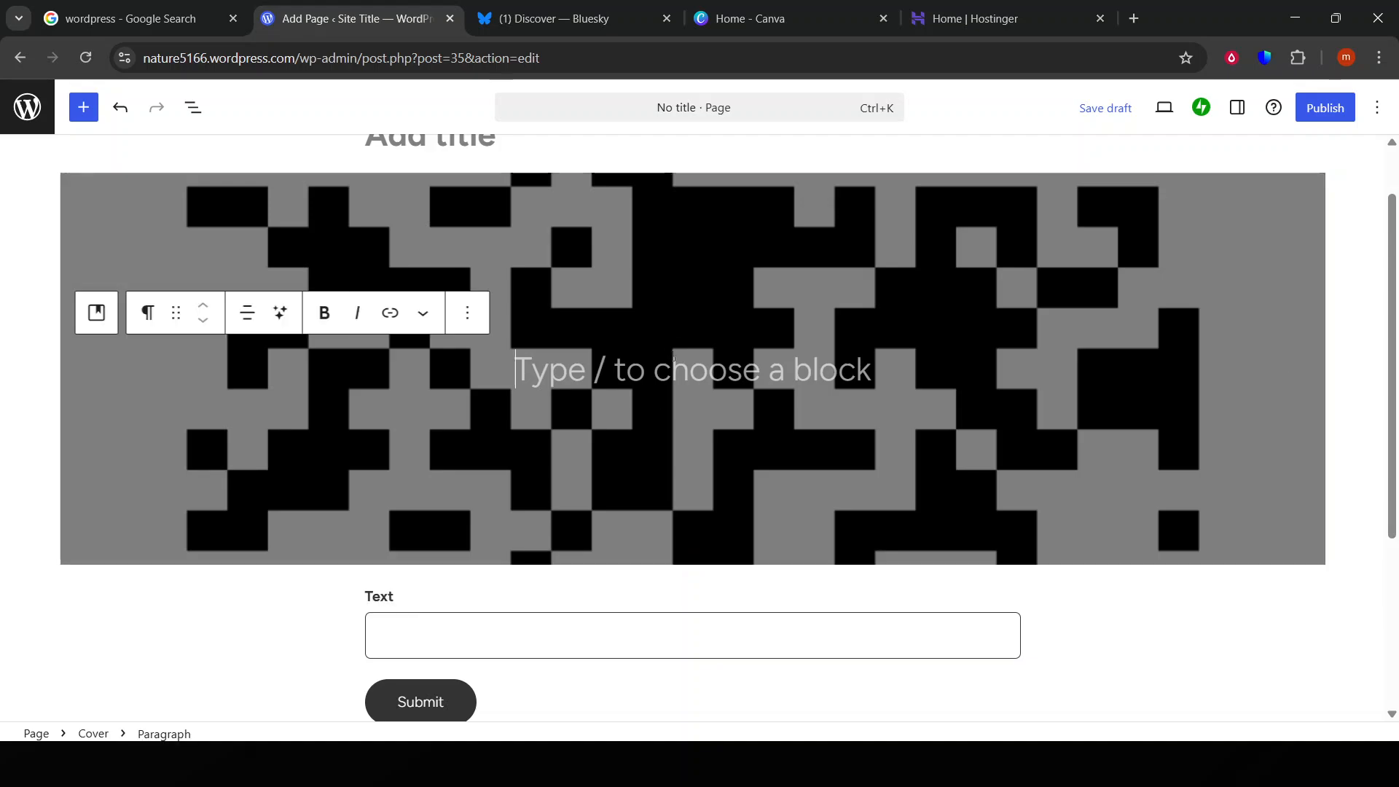